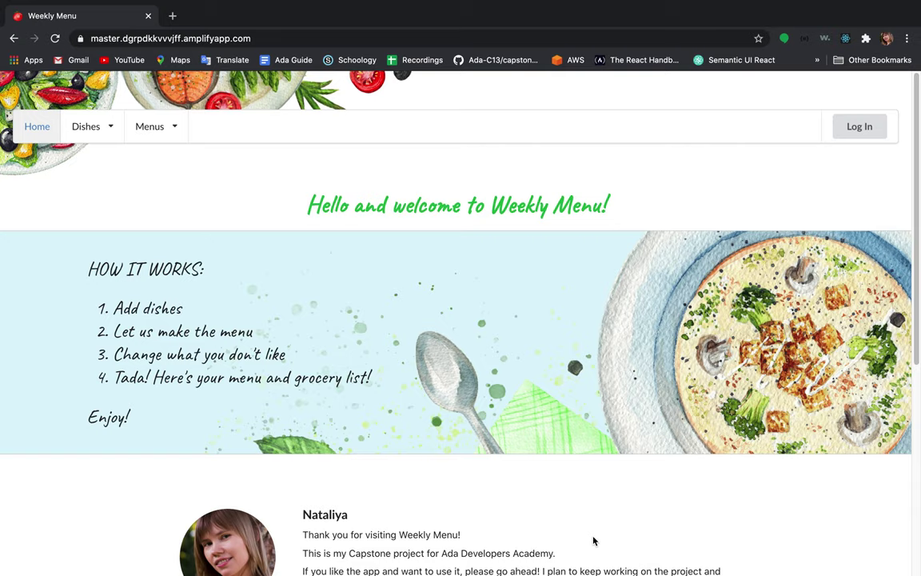
Sign in to Weekly Menu through Auth0 using a Google account
key(super+Tab)
click(857, 127)
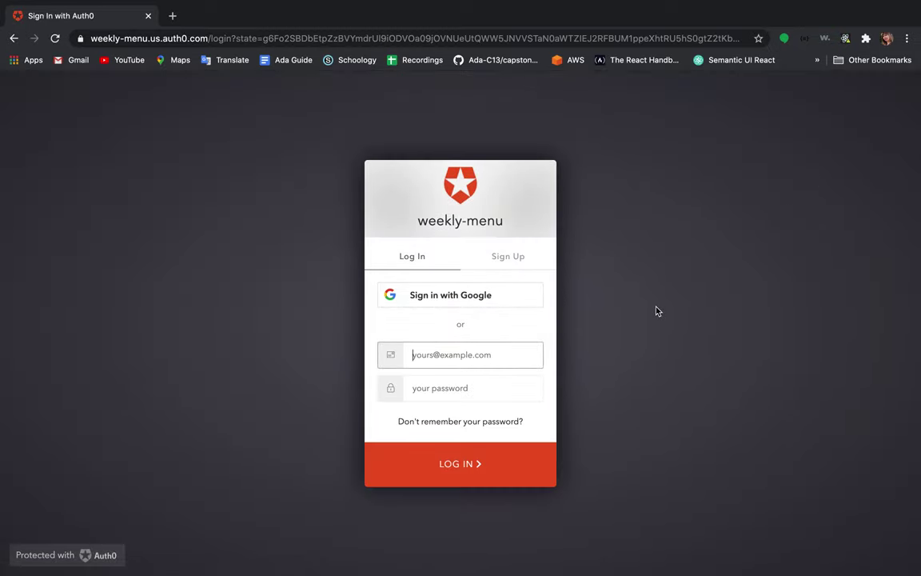
click(499, 303)
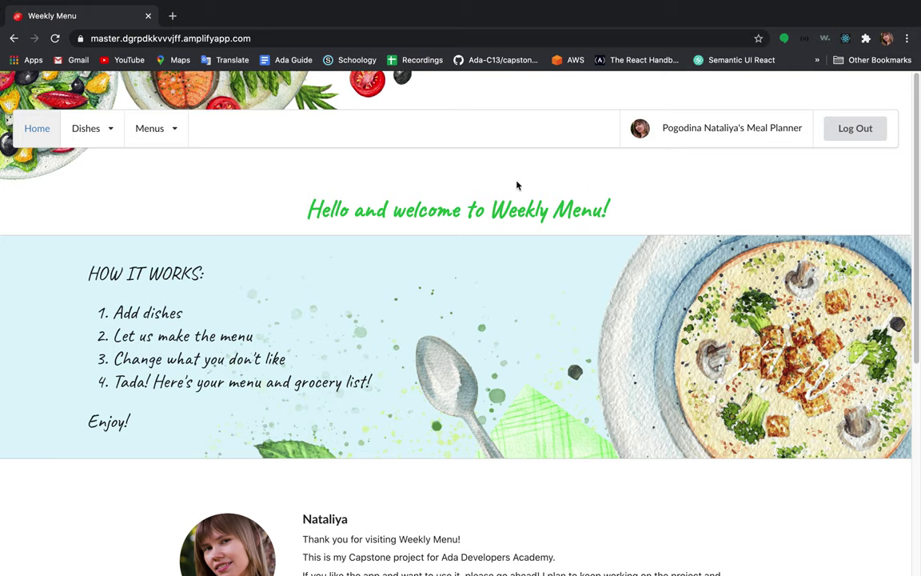
Open the Add Dish form and expand it to three direction steps and three ingredient rows
click(114, 137)
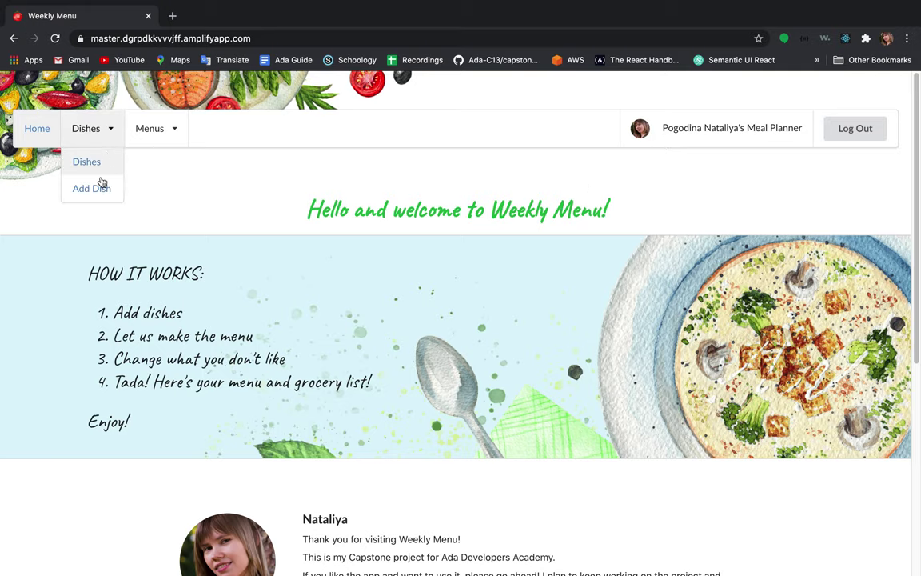
click(101, 189)
scroll(100, 189, down, 2)
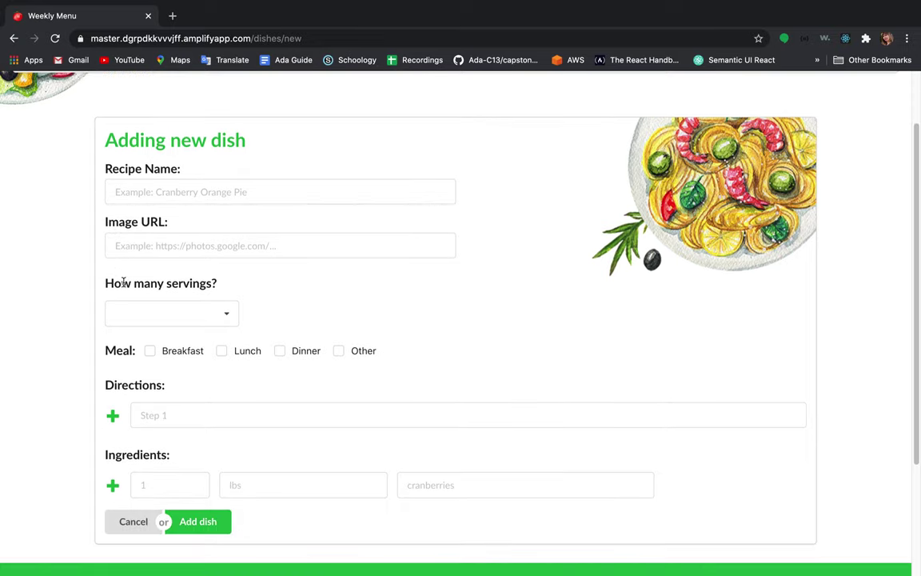
scroll(148, 283, down, 1)
scroll(148, 283, down, 1)
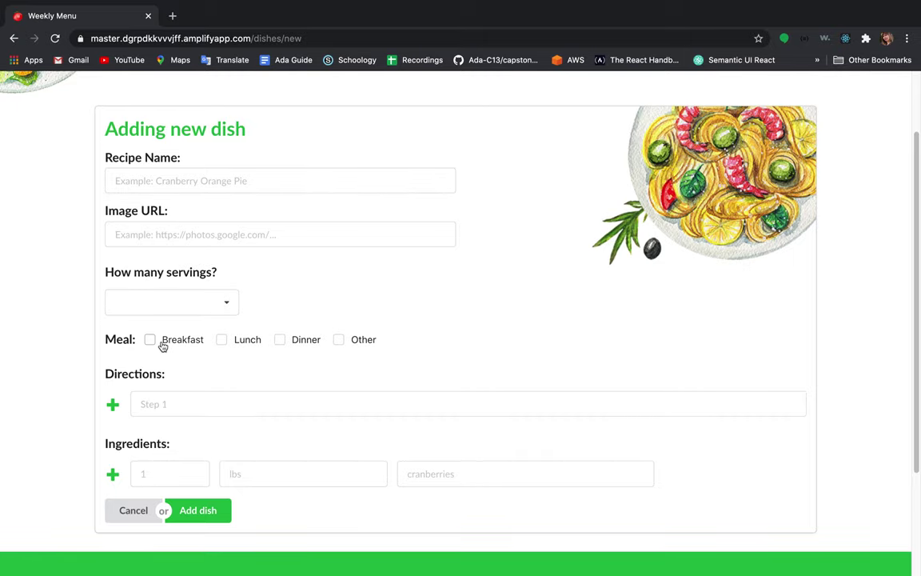
scroll(161, 344, down, 1)
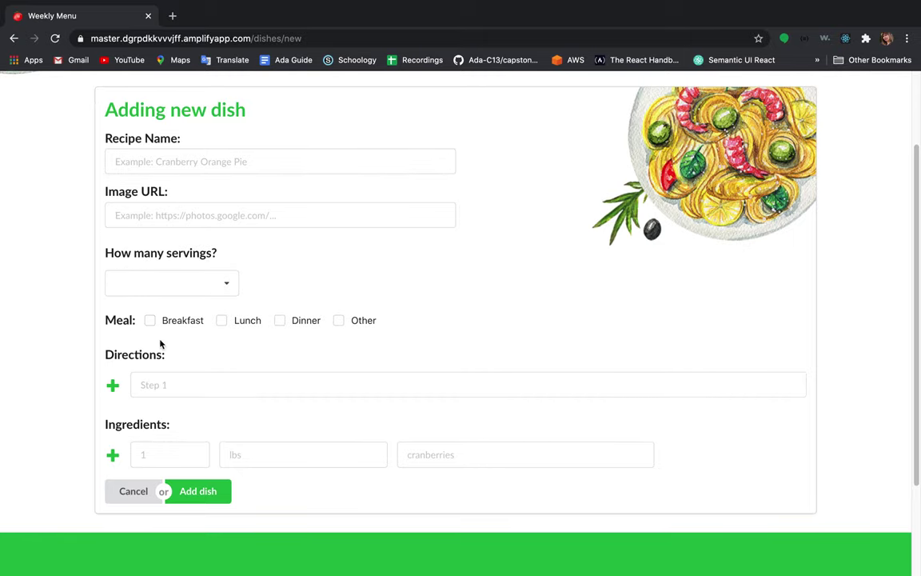
click(112, 385)
click(113, 421)
scroll(116, 421, down, 3)
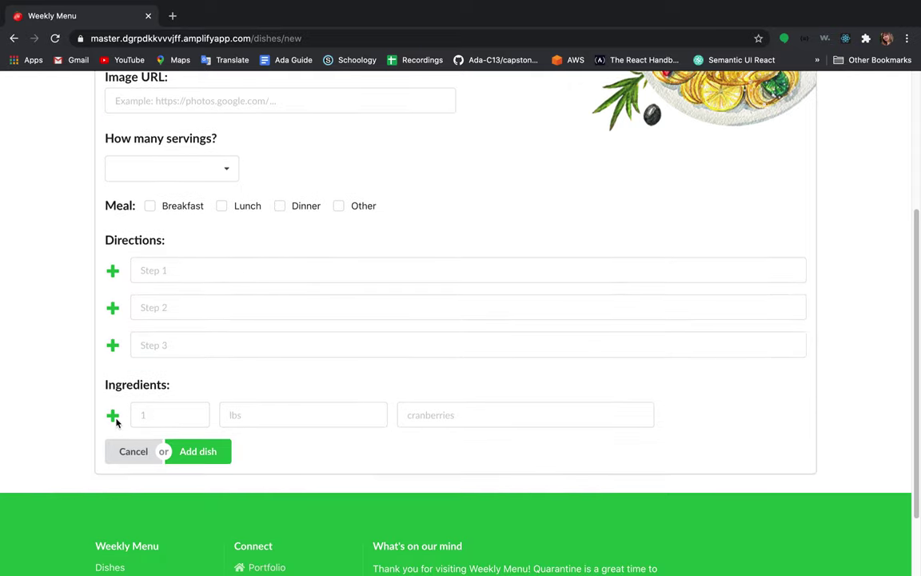
click(113, 415)
click(113, 451)
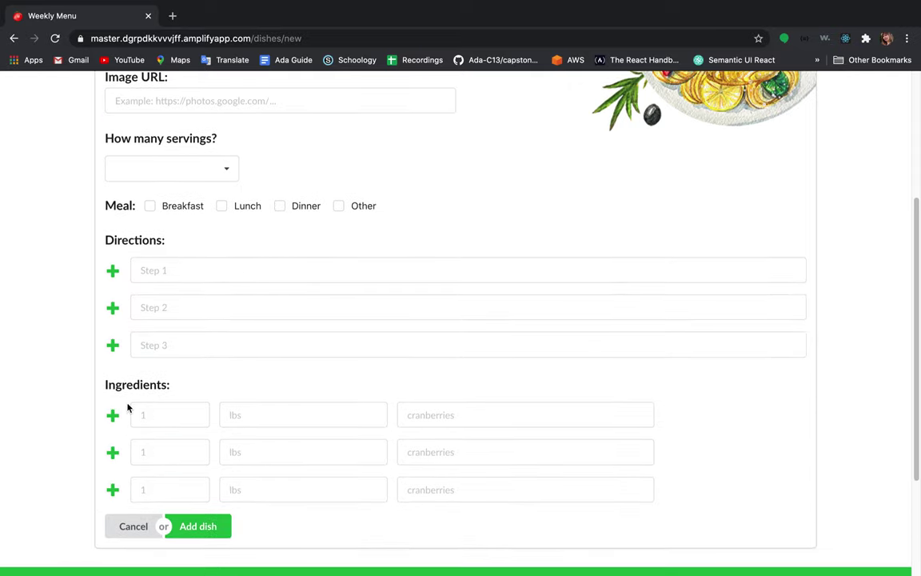
scroll(127, 408, up, 6)
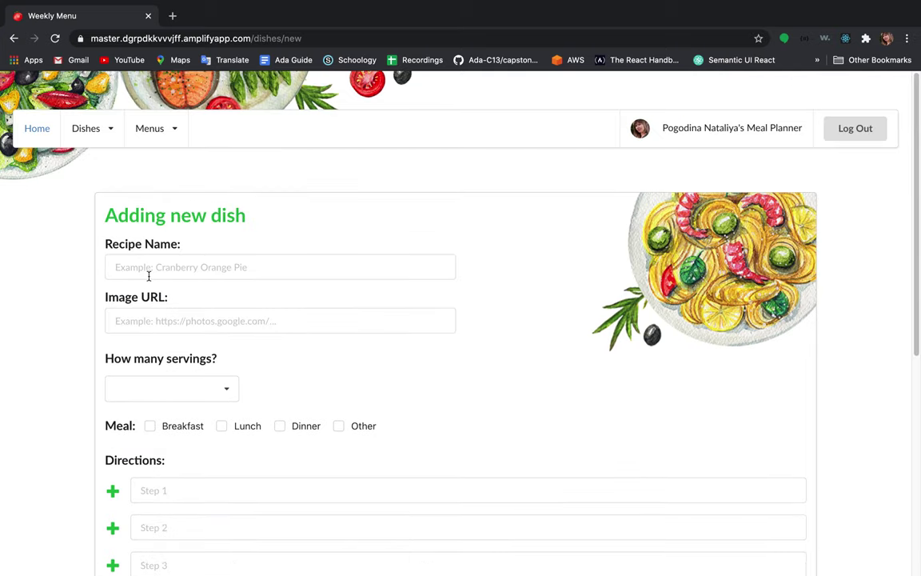
scroll(216, 319, down, 2)
scroll(216, 319, down, 3)
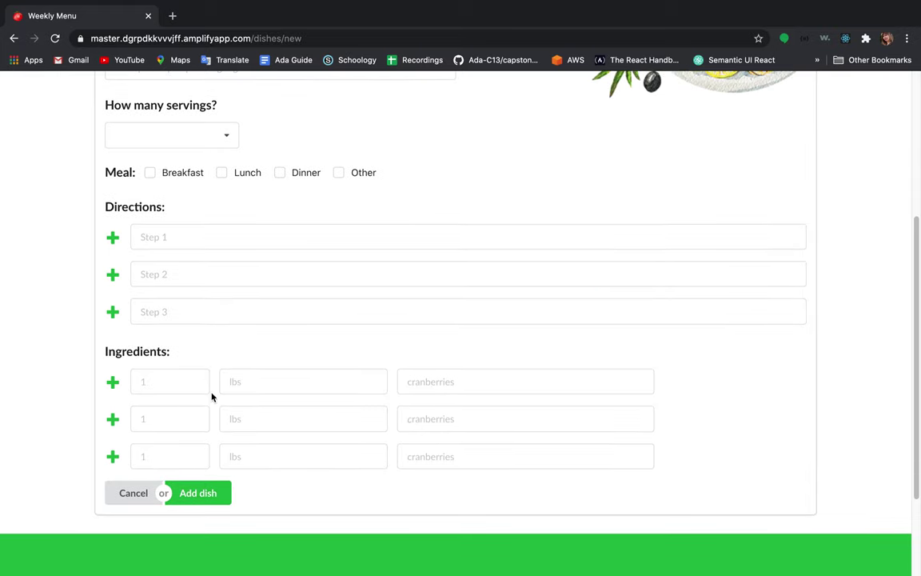
Submit the form without a name, then try adding Paella, which is rejected as a duplicate
click(207, 494)
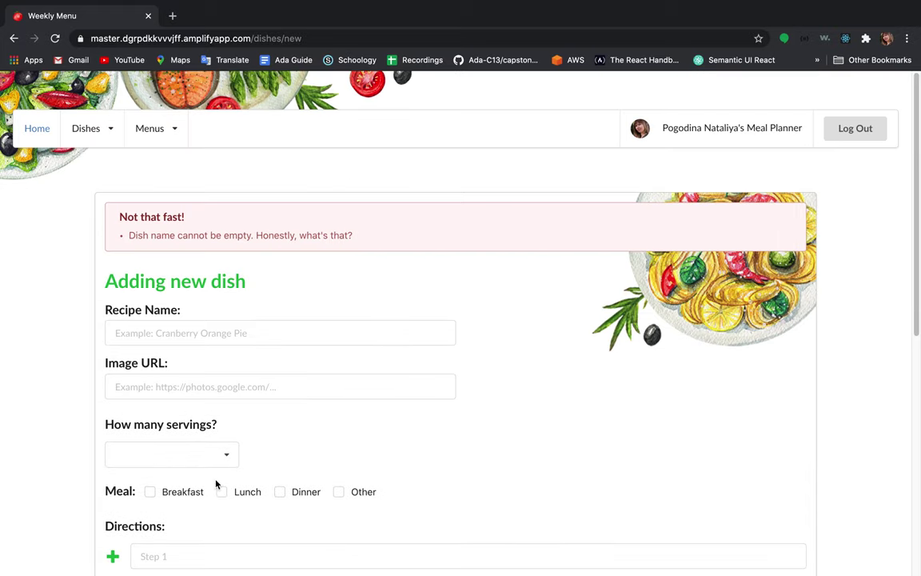
click(232, 335)
text(Paella)
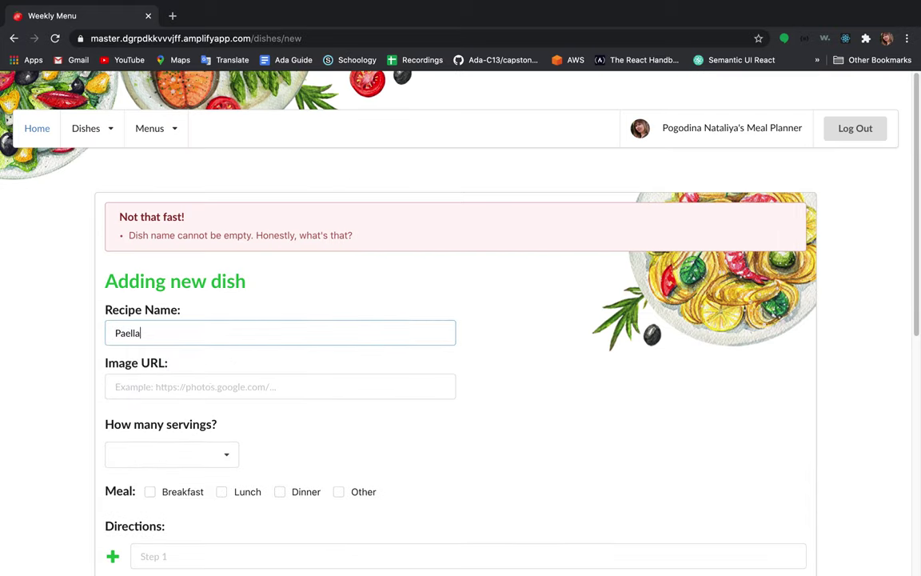
scroll(271, 327, down, 6)
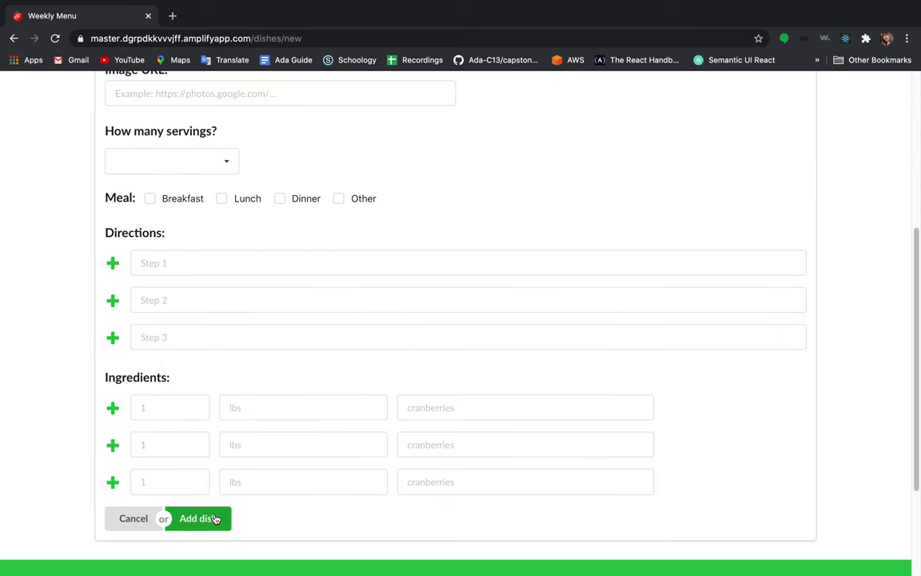
click(204, 518)
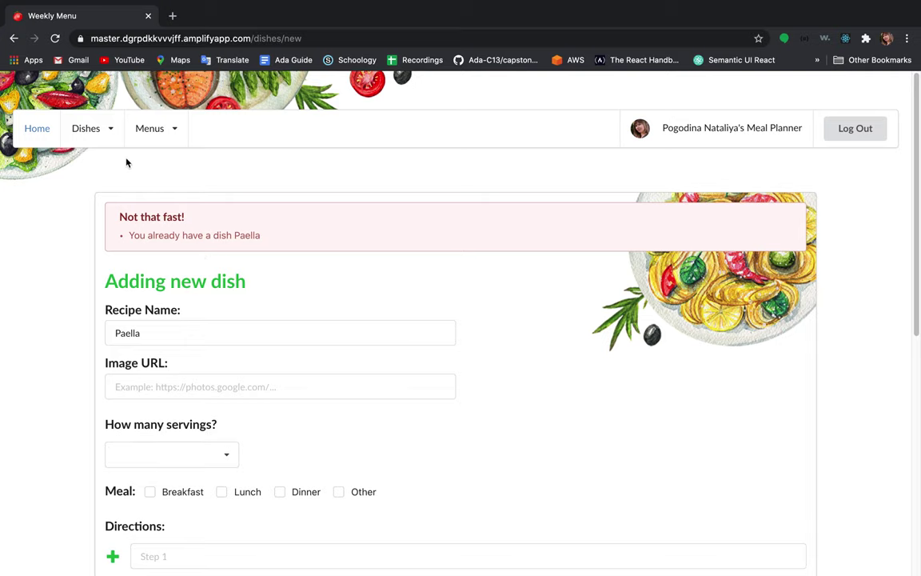
click(95, 137)
Show all dishes and filter them by Breakfast, Lunch, Dinner, then Breakfast again
click(87, 160)
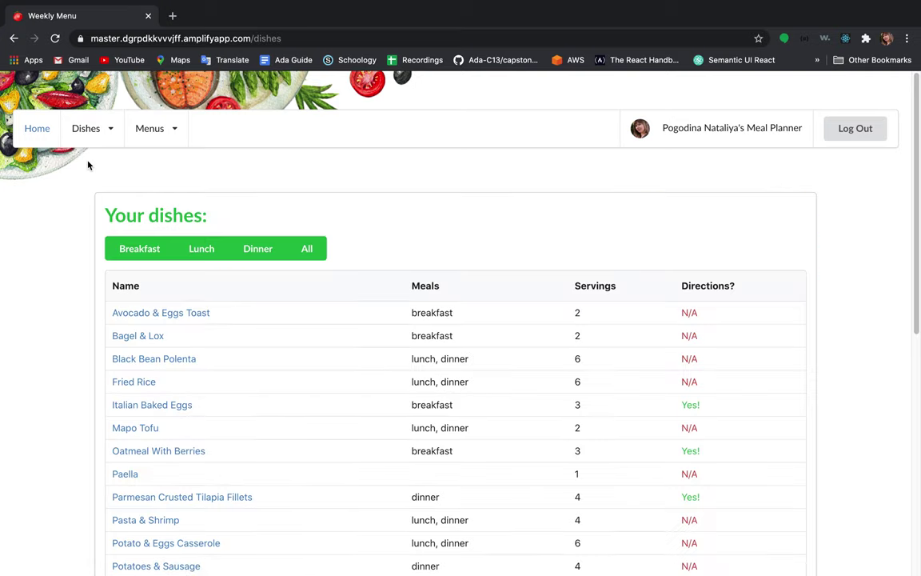
scroll(90, 179, down, 6)
scroll(91, 182, up, 5)
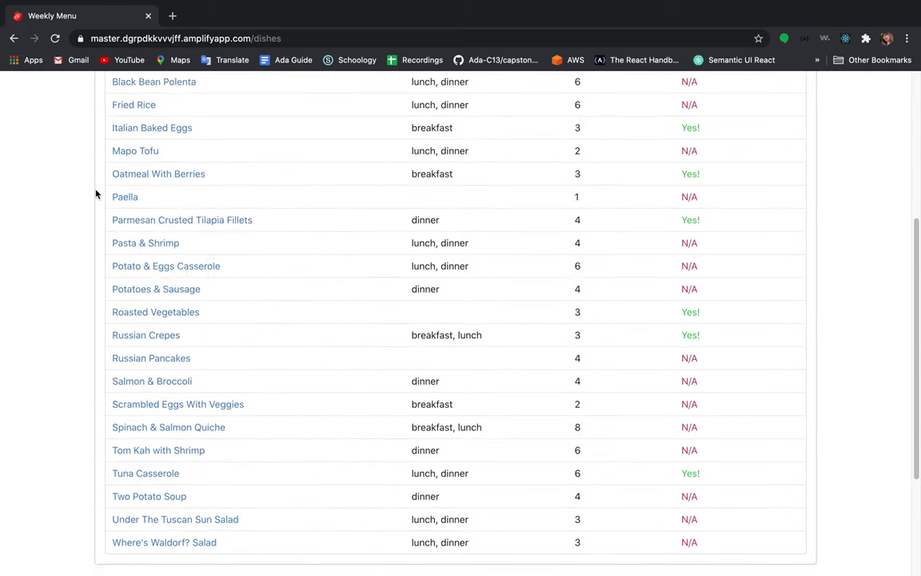
scroll(95, 193, up, 2)
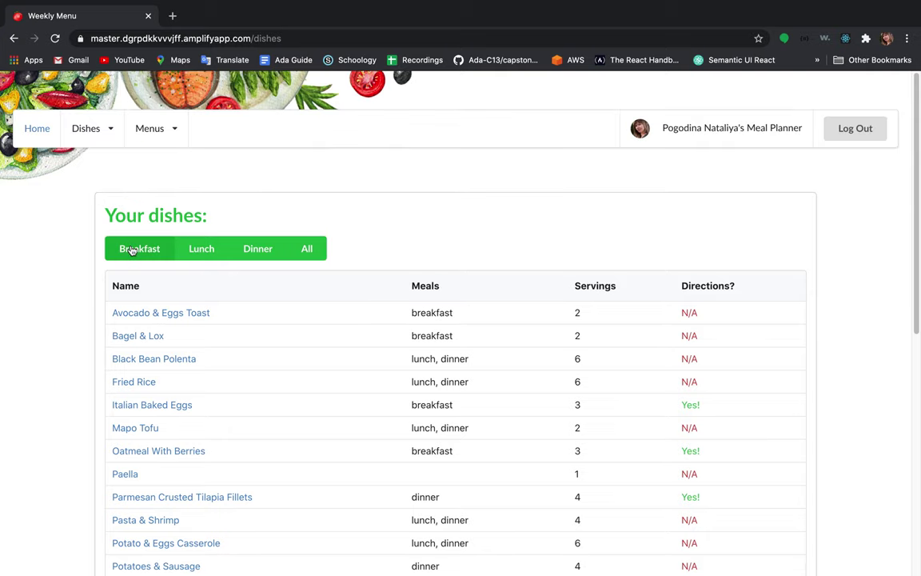
click(132, 250)
click(202, 250)
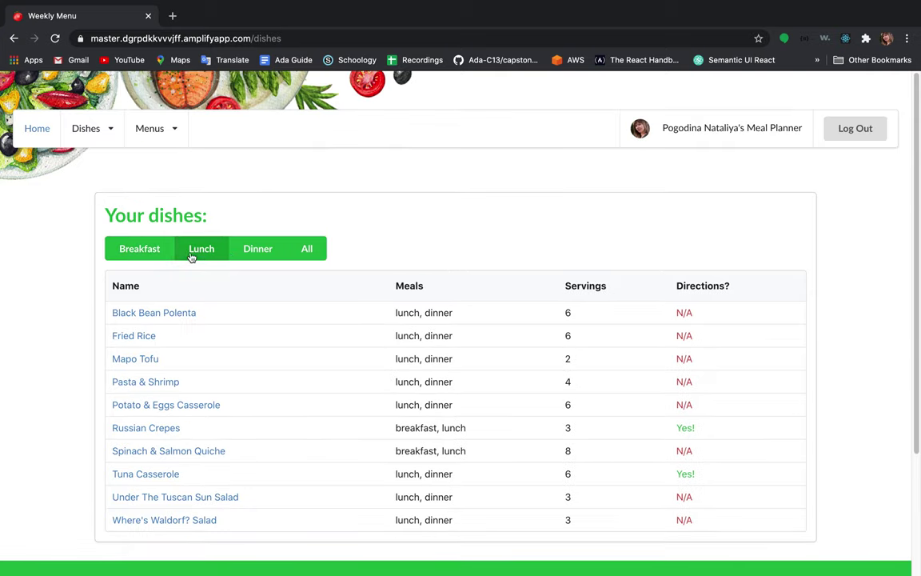
click(259, 251)
click(145, 249)
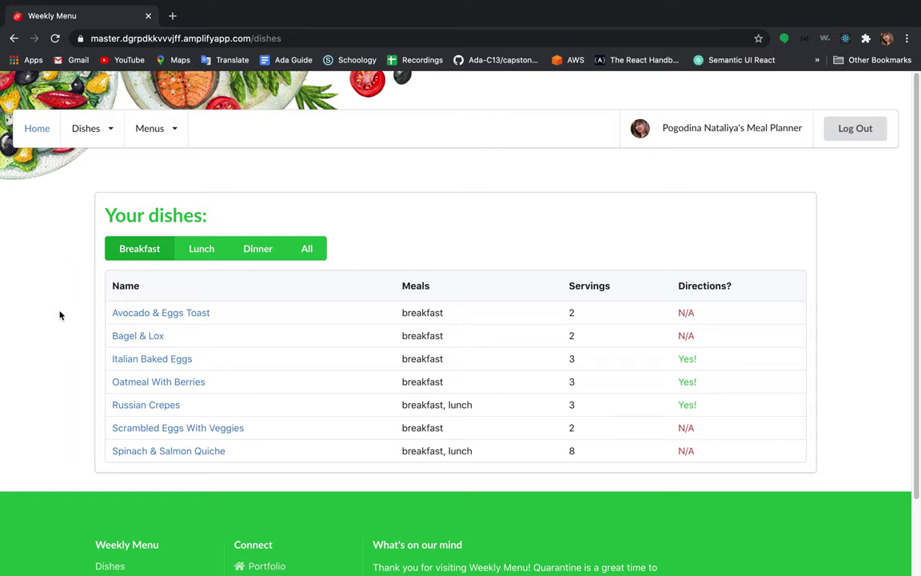
Open the Russian Crepes recipe and scroll through its photo and details
click(132, 406)
scroll(162, 314, down, 5)
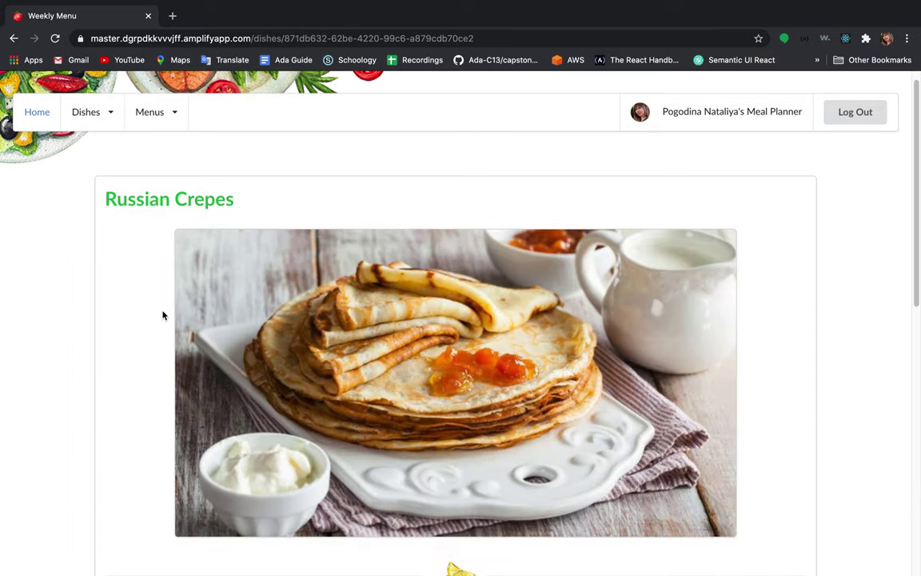
scroll(163, 320, down, 3)
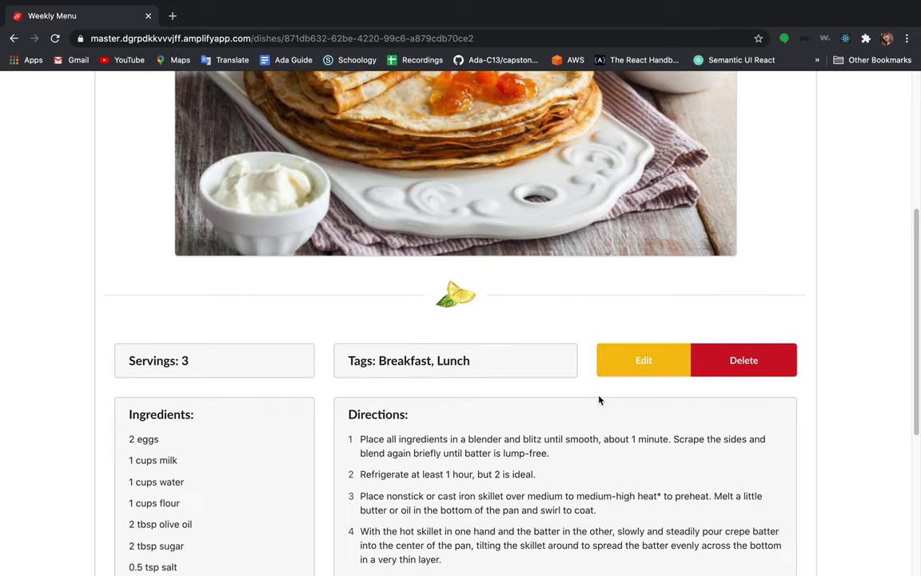
scroll(684, 318, up, 5)
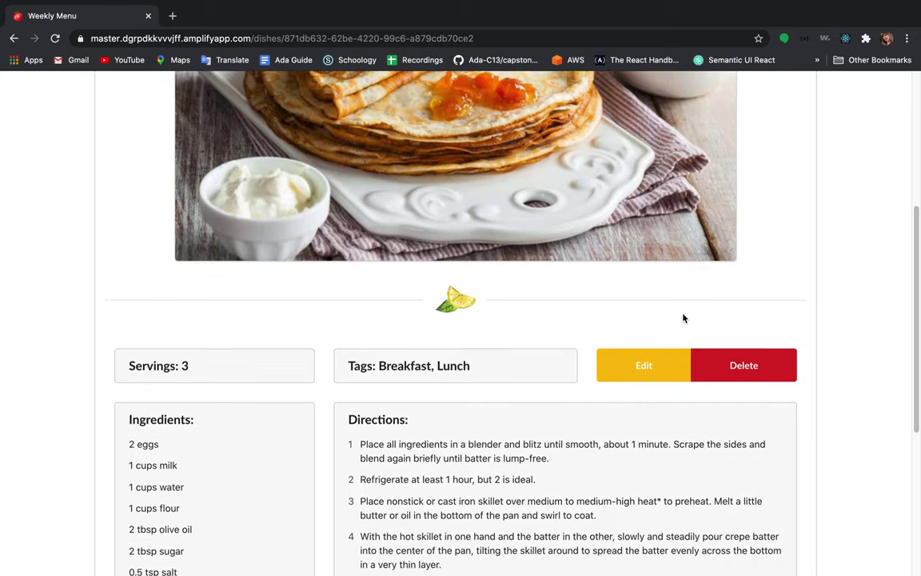
scroll(708, 344, up, 3)
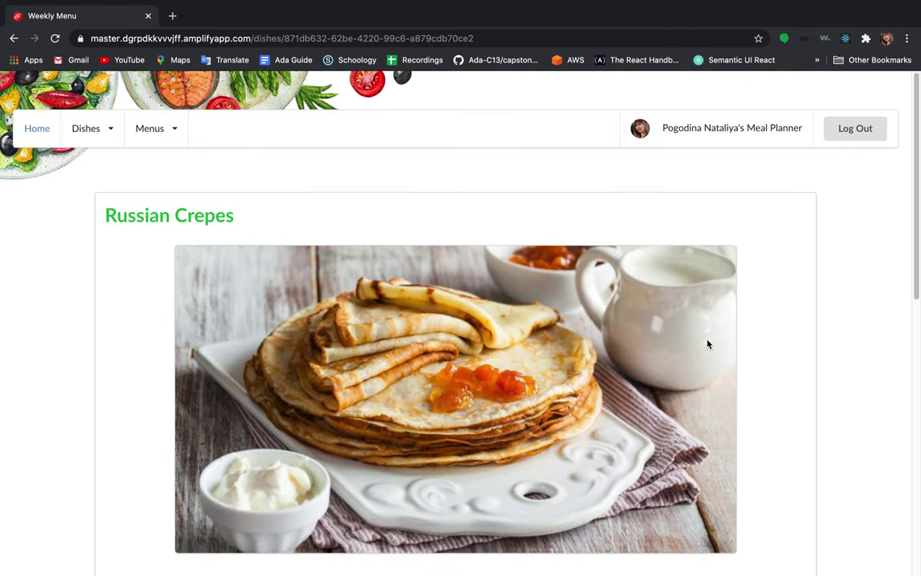
Create a new menu starting 07/27/2020 for 2 people and generate it
click(159, 129)
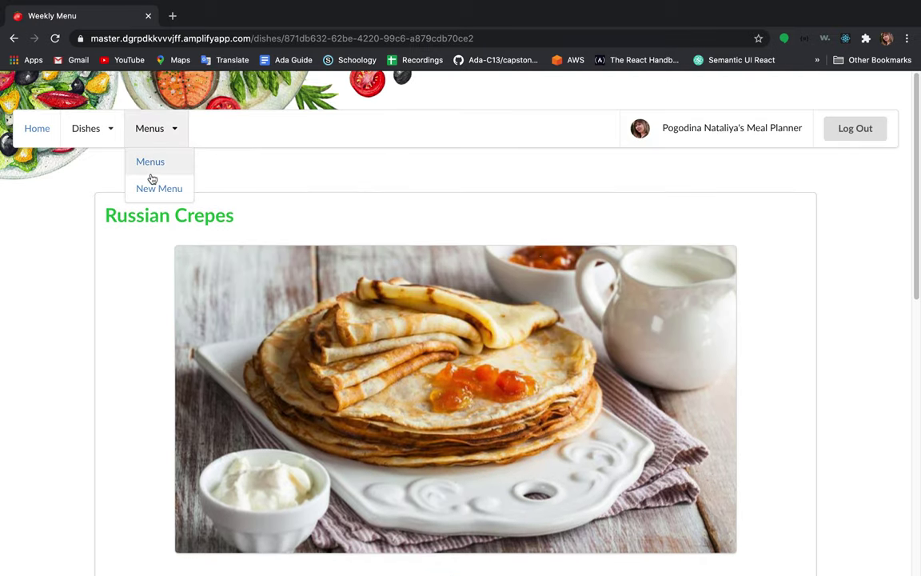
click(152, 189)
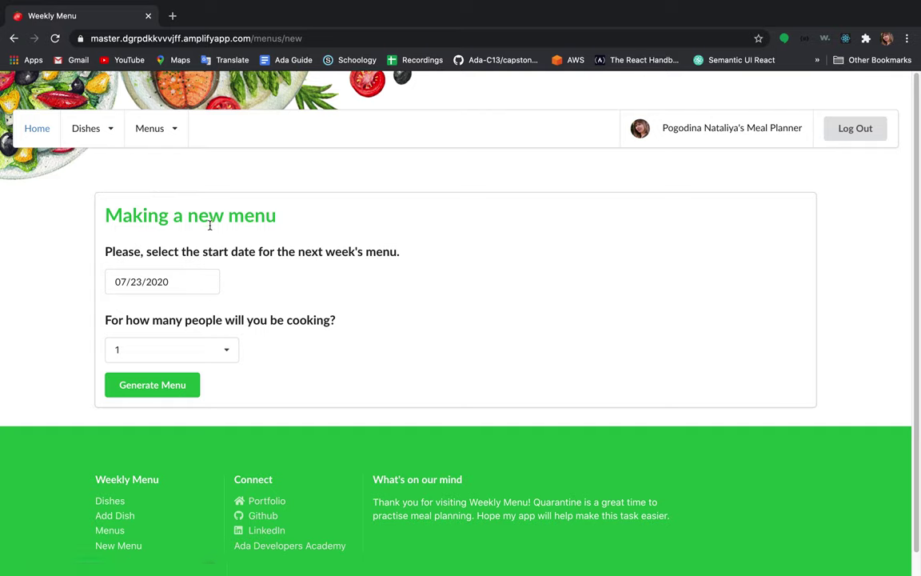
click(197, 281)
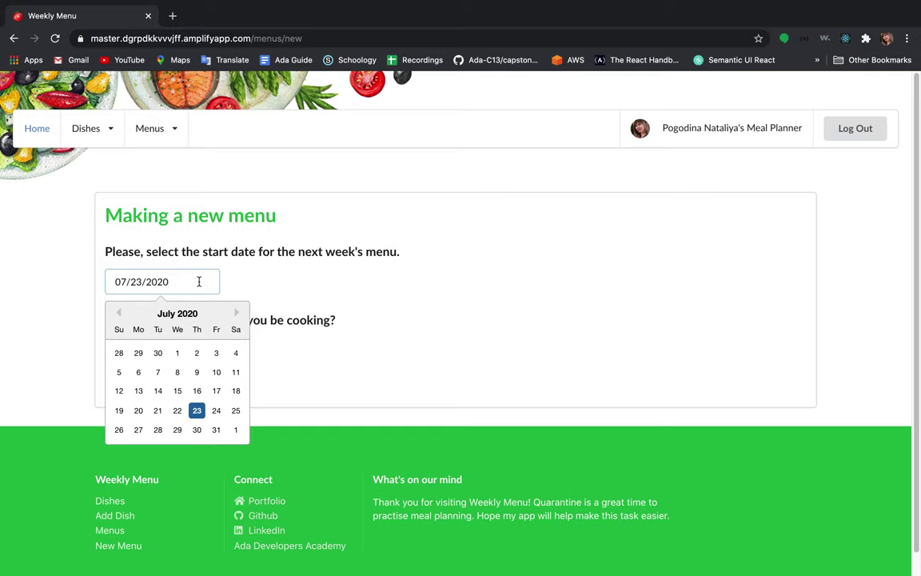
click(139, 431)
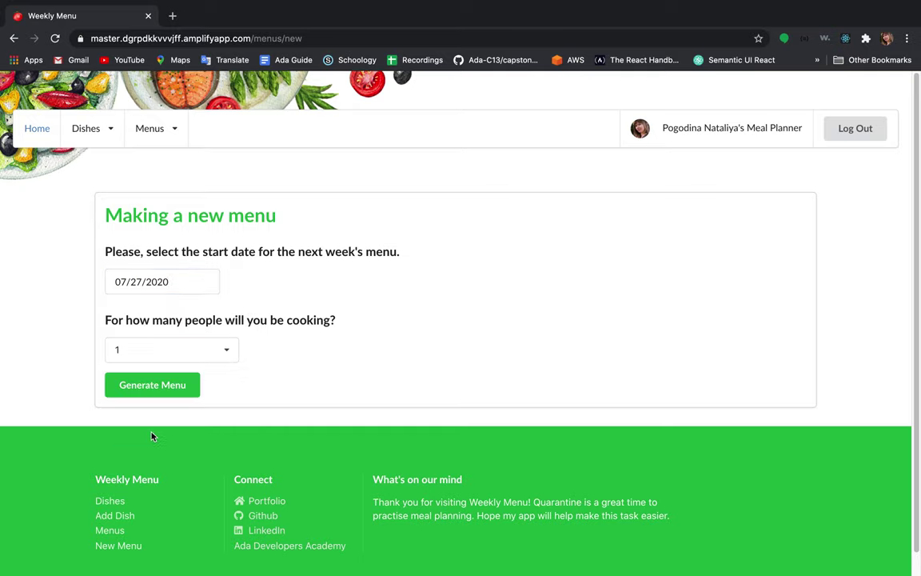
click(212, 358)
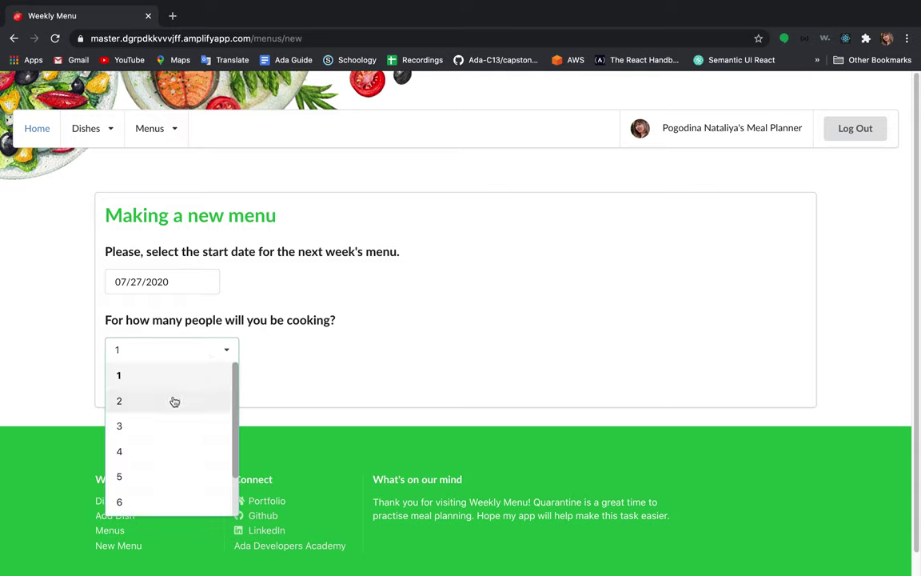
click(175, 400)
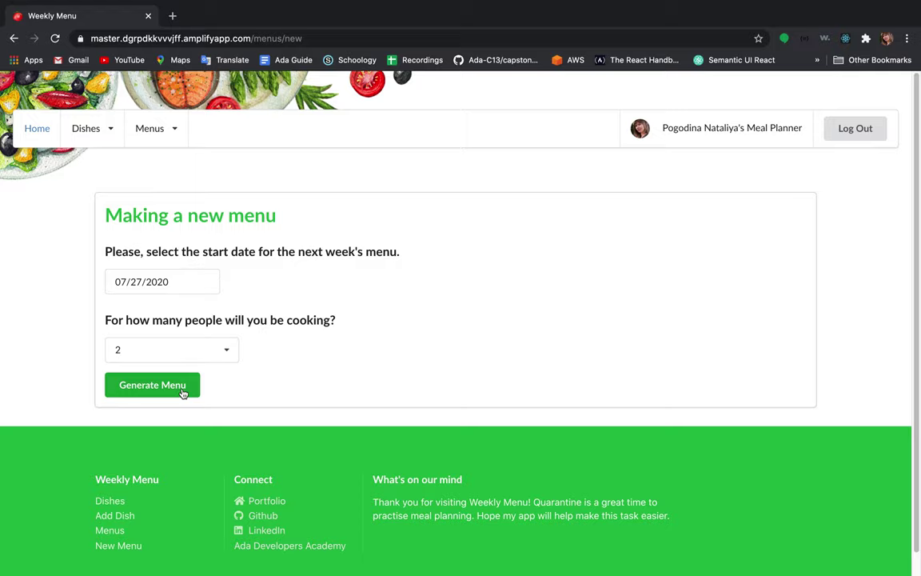
click(183, 392)
Export the 7/27–8/2 weekly menu as a PDF opening in a new tab
scroll(243, 388, down, 1)
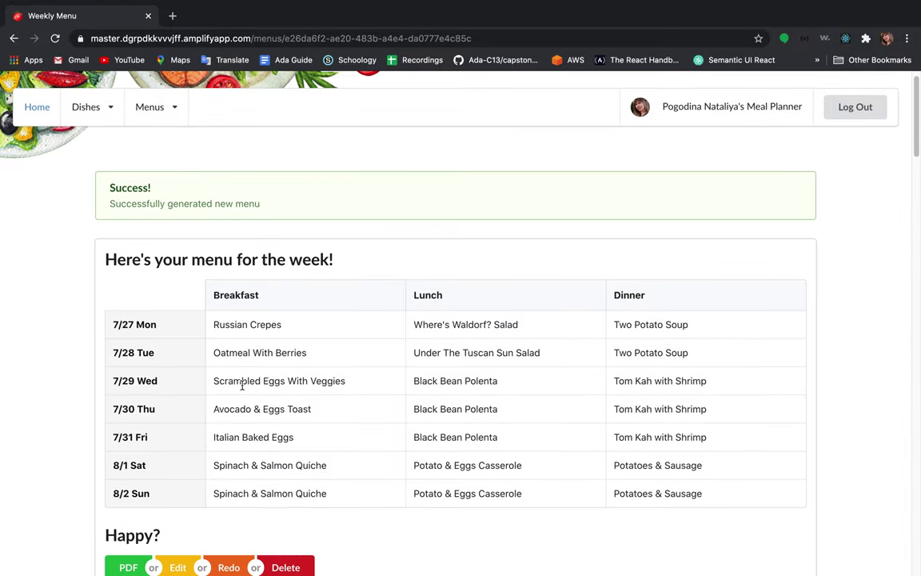
scroll(262, 376, down, 1)
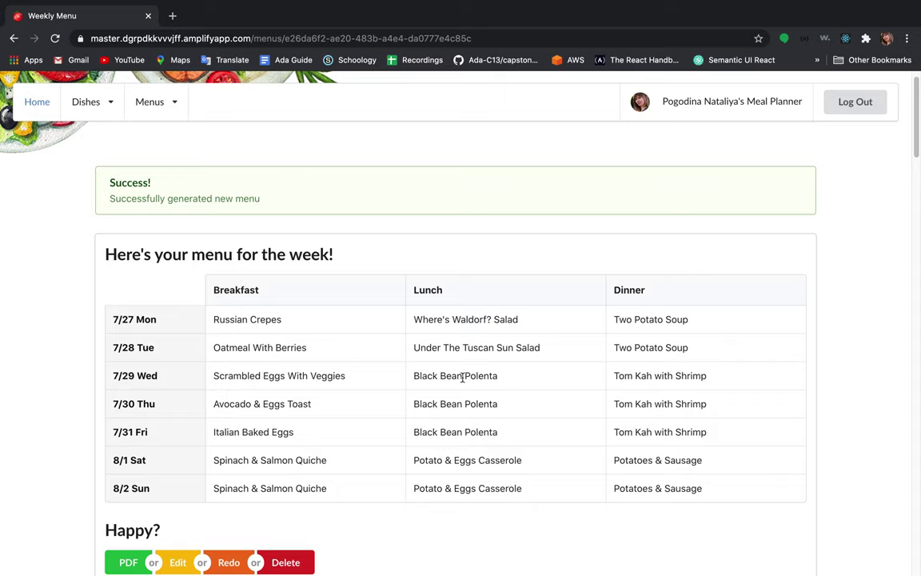
drag(465, 375, 514, 411)
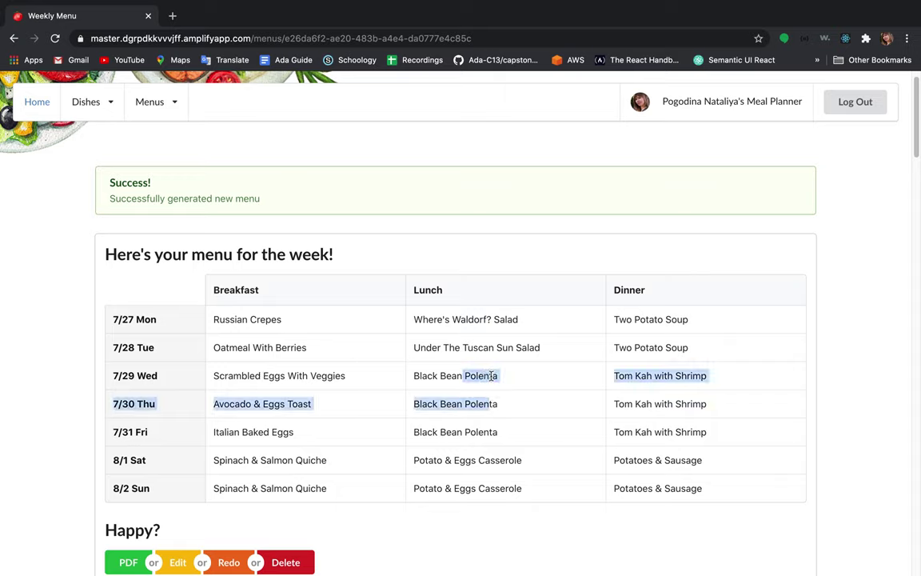
click(514, 410)
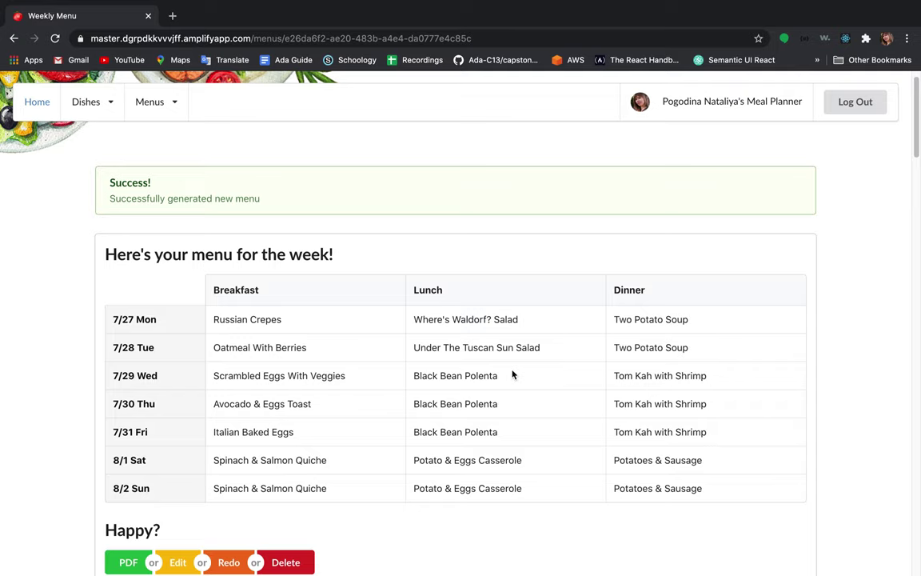
scroll(512, 374, down, 1)
scroll(513, 374, down, 1)
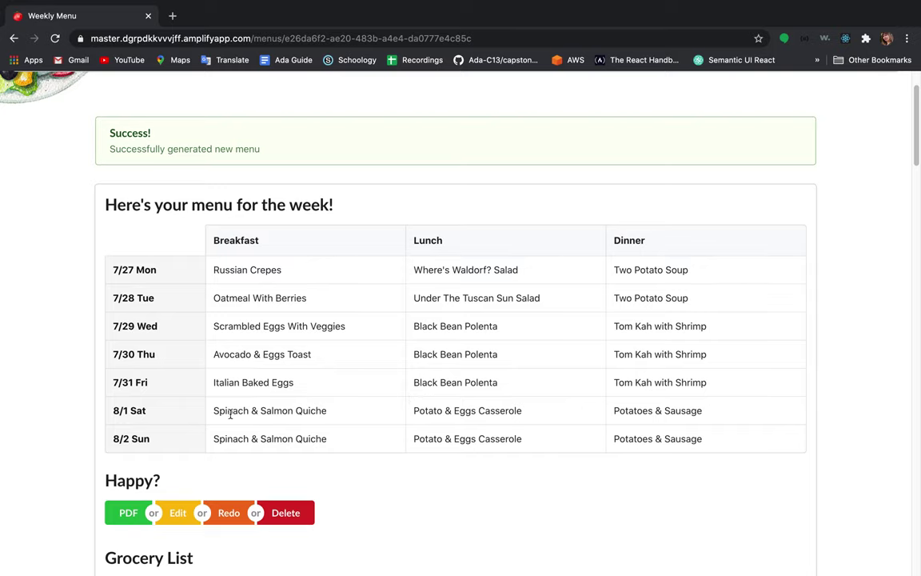
click(128, 511)
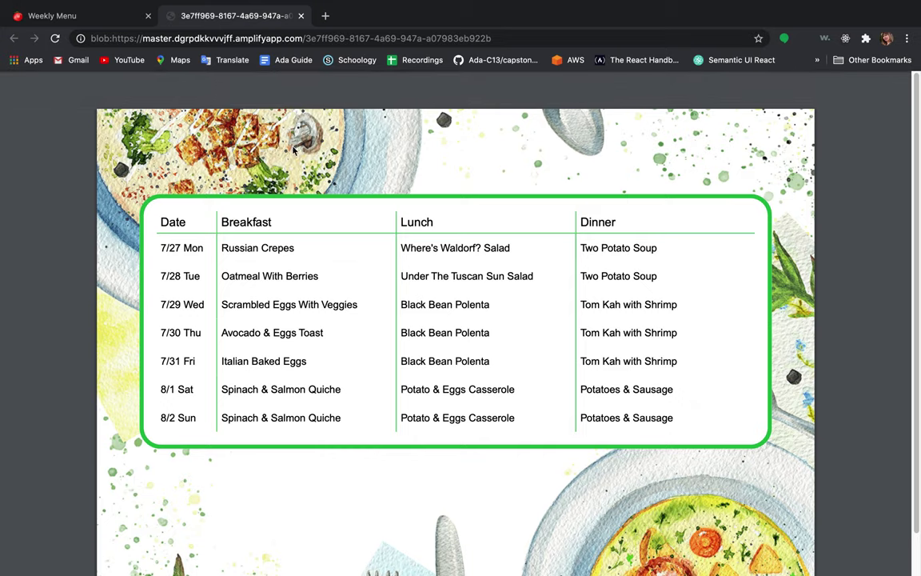
Close the PDF tab and redo the weekly menu, bringing in dishes like Fried Rice and Tuna Casserole
click(302, 16)
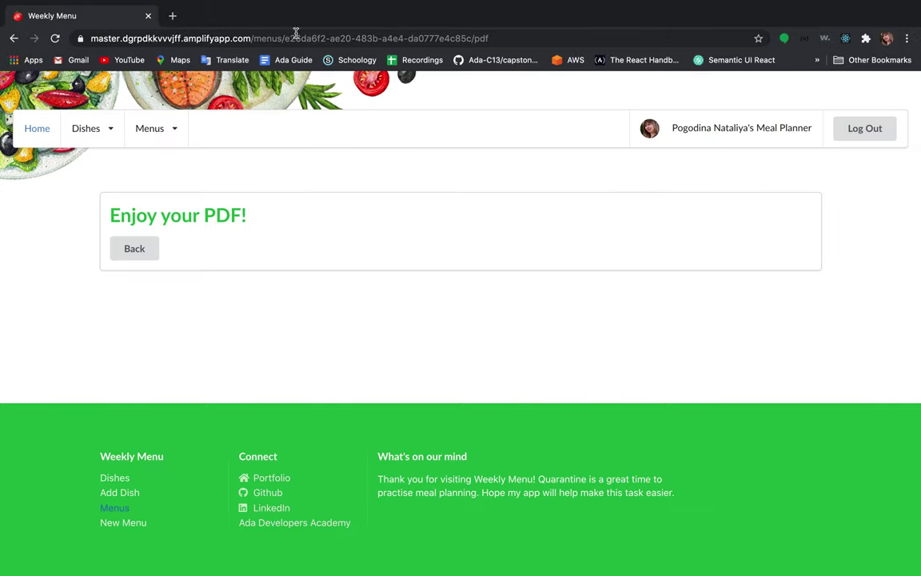
click(147, 244)
scroll(149, 241, down, 3)
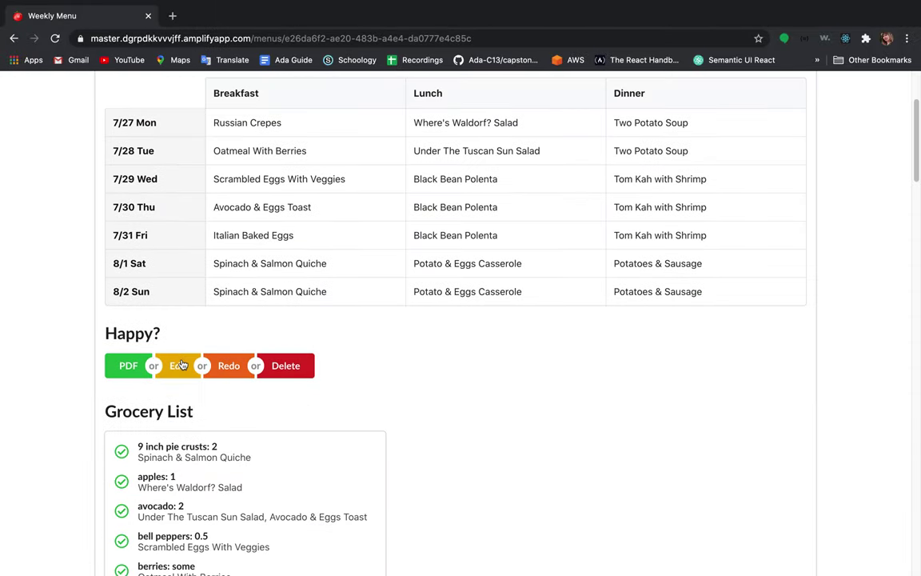
scroll(209, 331, up, 2)
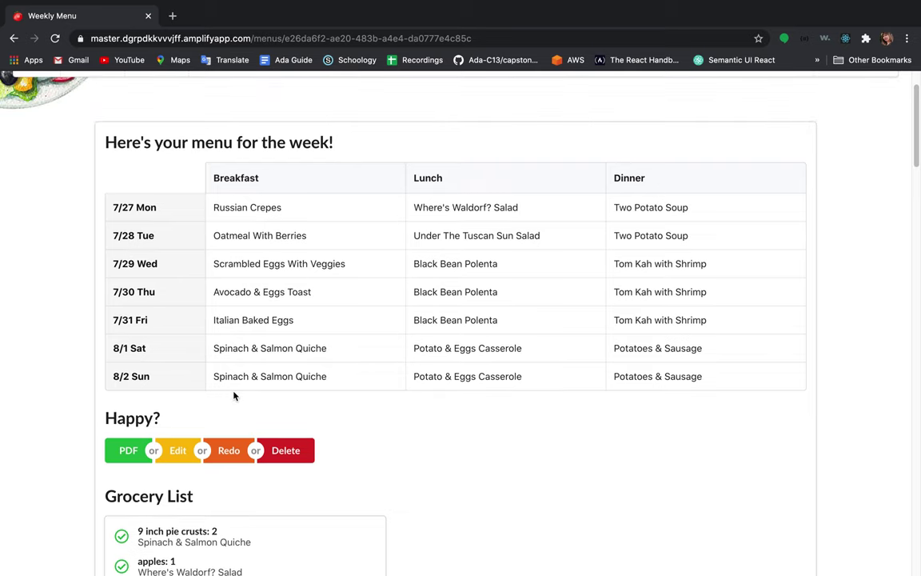
click(229, 450)
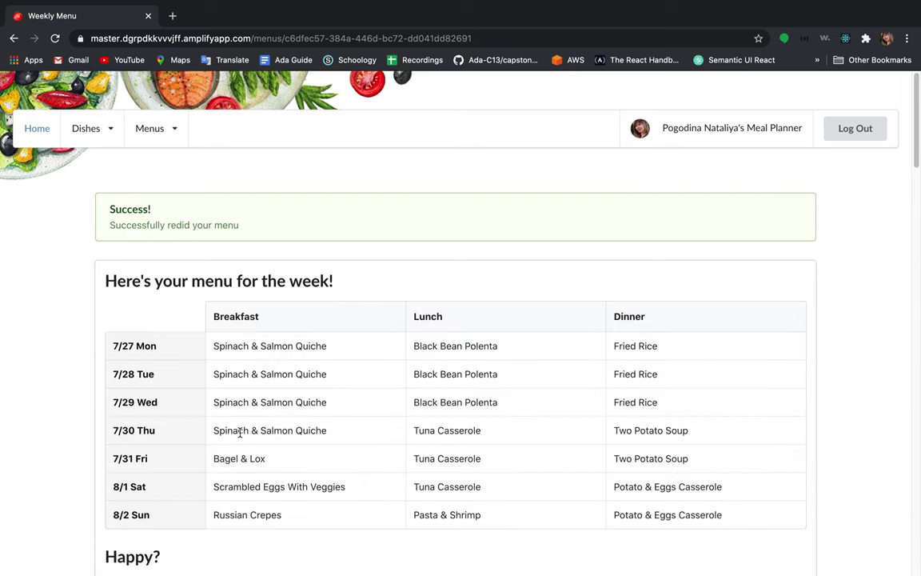
scroll(244, 431, down, 4)
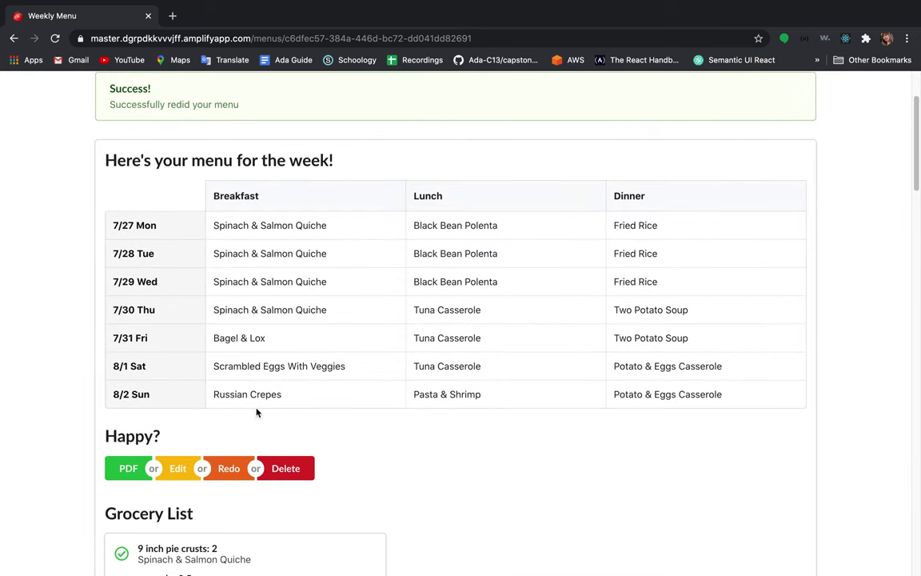
Set Italian Baked Eggs as breakfast for 7/27 Mon and 7/28 Tue and update the menu
click(177, 469)
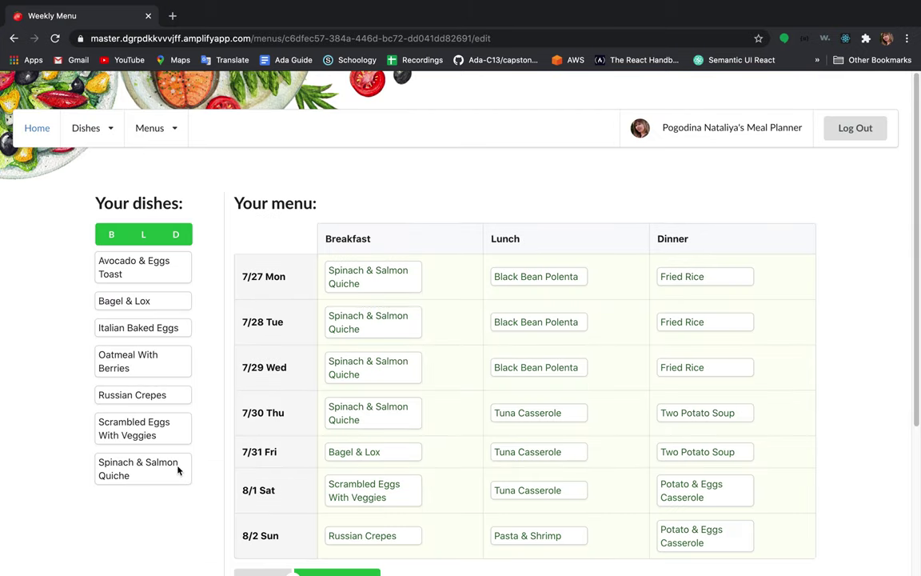
scroll(219, 436, down, 1)
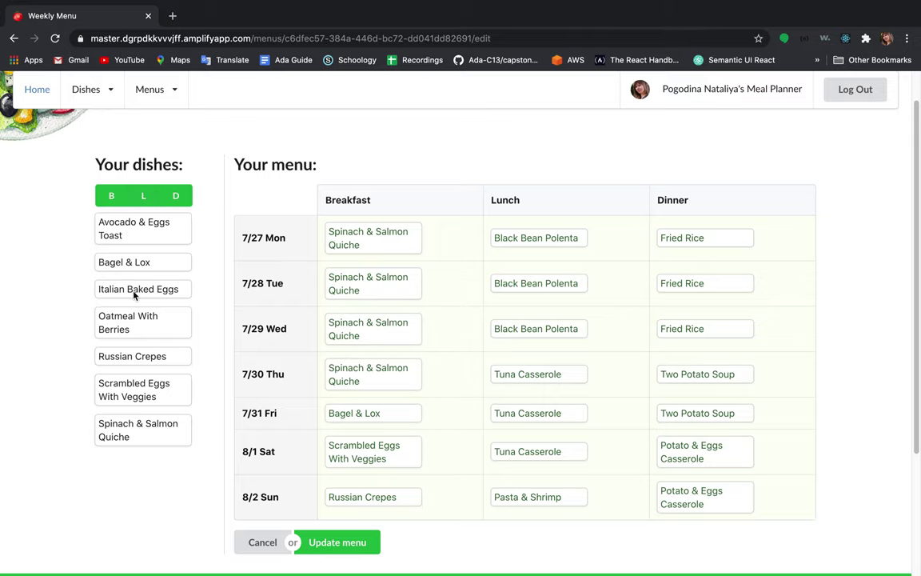
drag(132, 288, 352, 227)
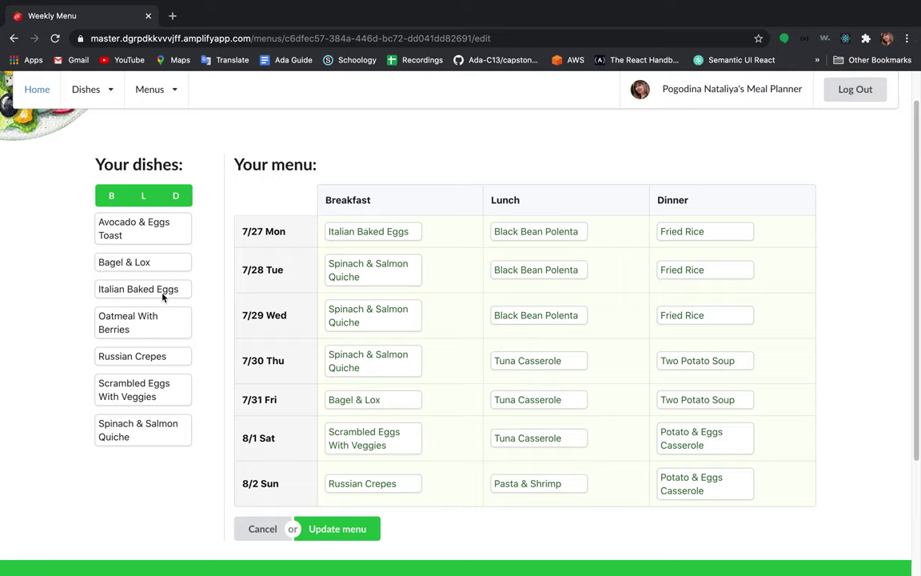
drag(162, 295, 381, 276)
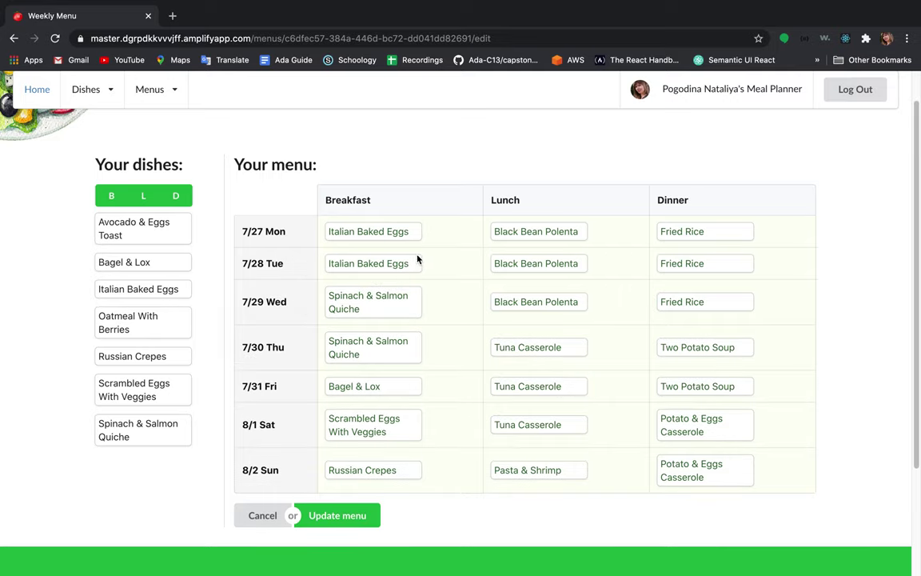
scroll(411, 385, down, 1)
click(356, 502)
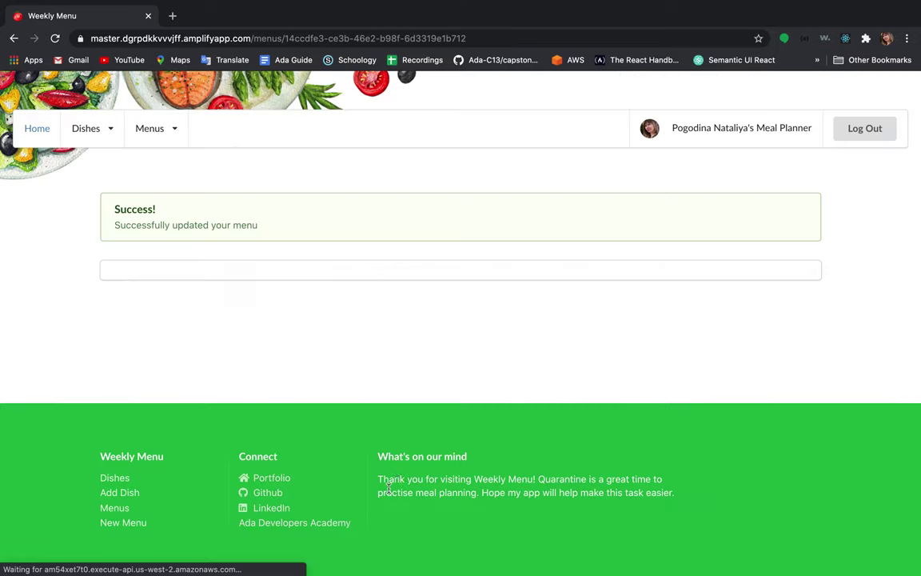
Scroll through the grocery list and highlight the bell peppers: 1.5 entry
scroll(357, 357, down, 1)
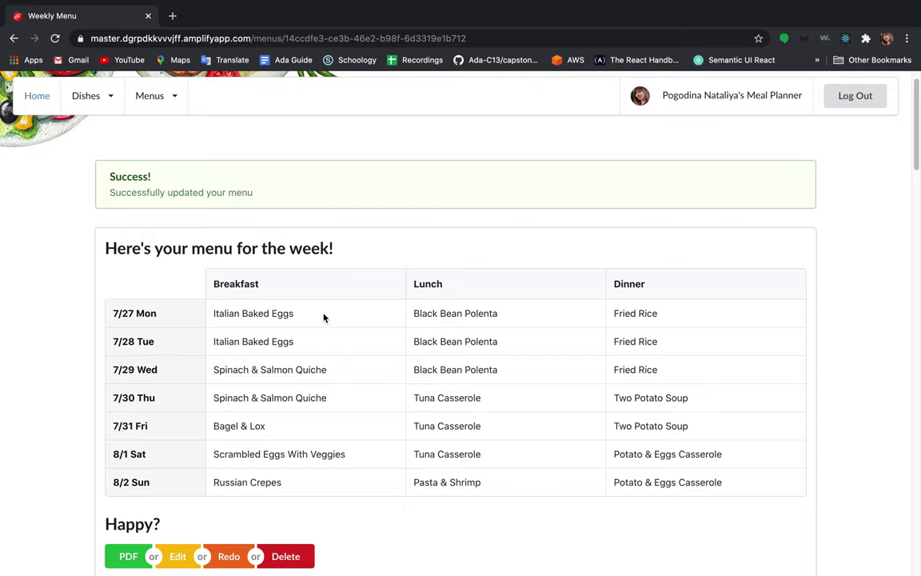
scroll(324, 317, down, 5)
scroll(324, 318, down, 3)
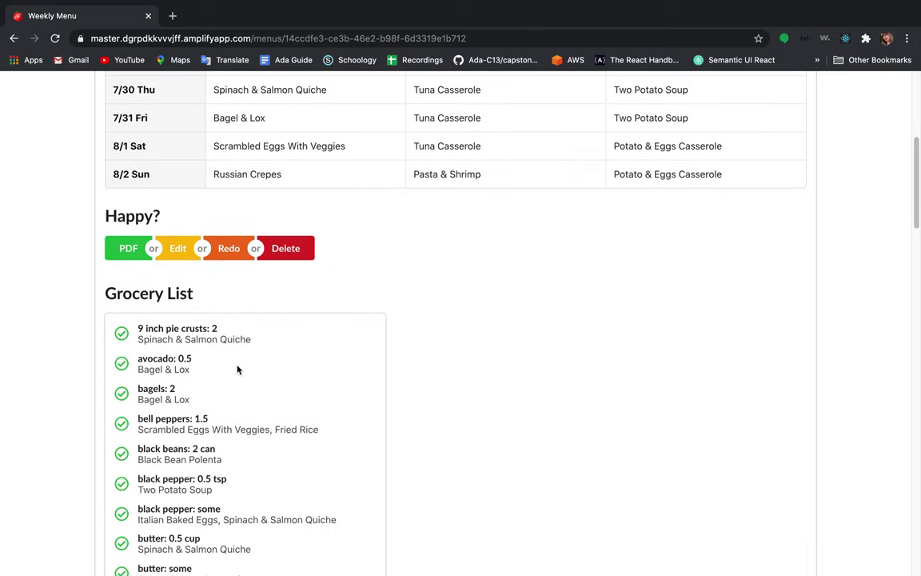
scroll(224, 374, up, 1)
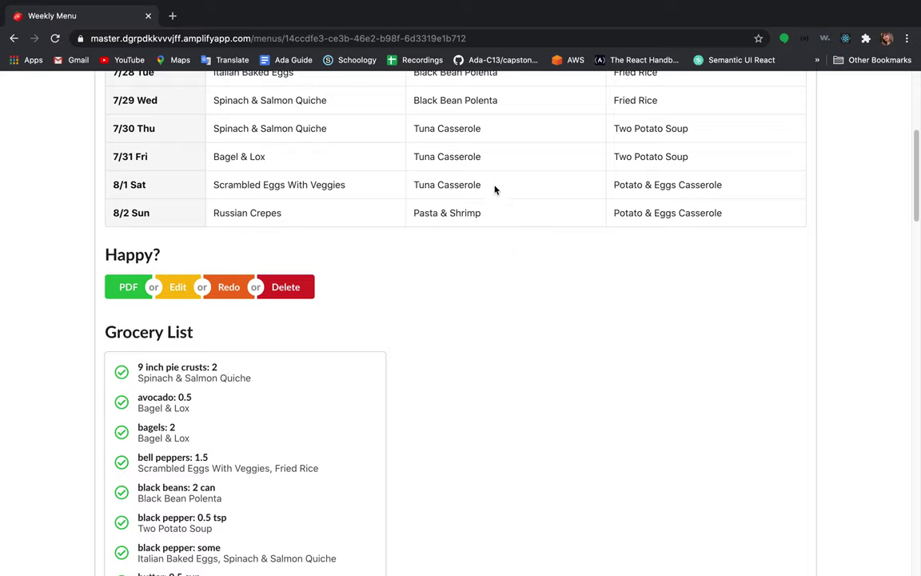
scroll(402, 295, down, 1)
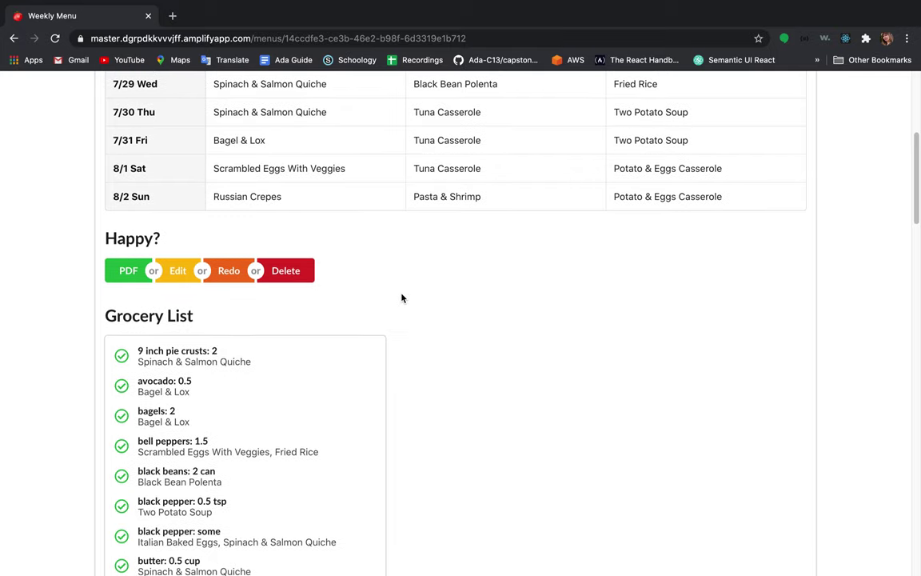
scroll(400, 298, down, 1)
drag(137, 413, 200, 415)
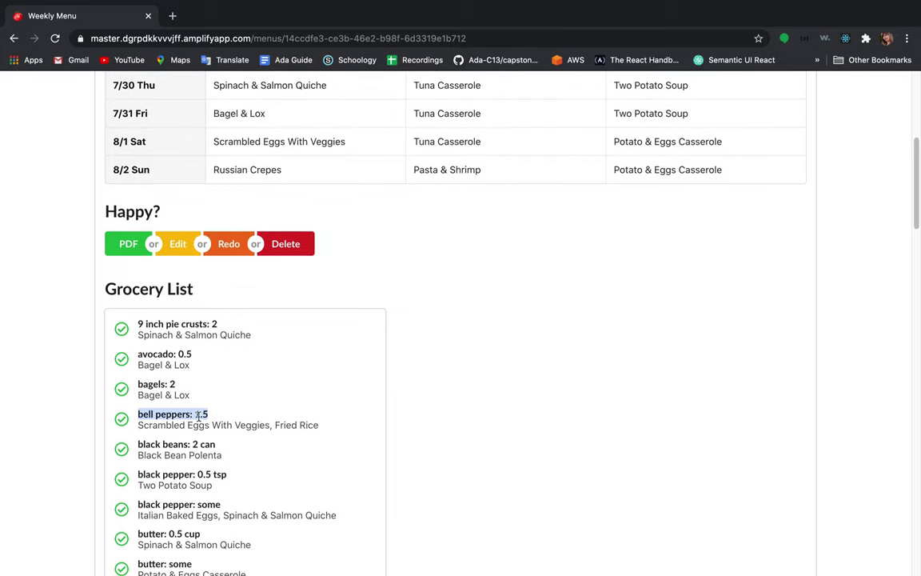
click(213, 415)
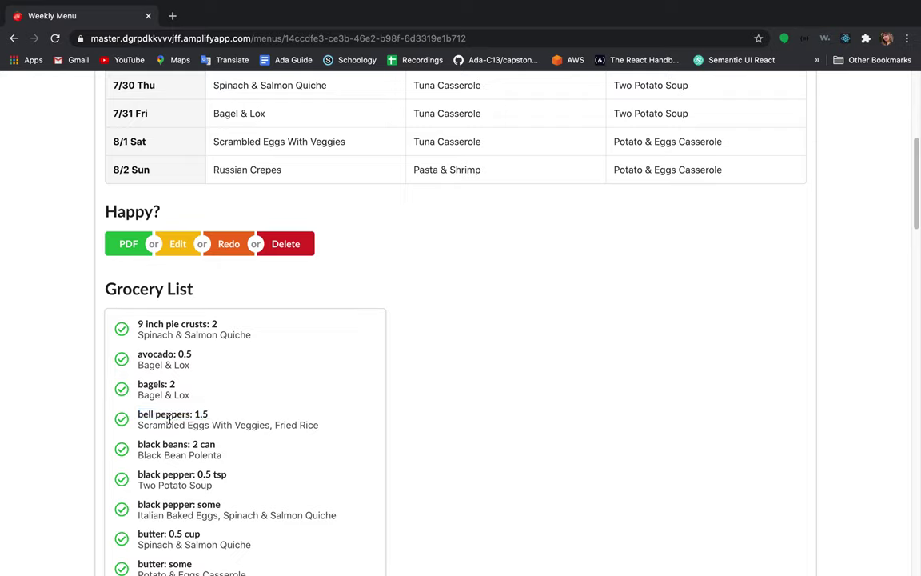
Highlight the bell peppers recipe names, including Fried Rice, and scroll down to white sause: 0.5 jar
drag(163, 426, 189, 426)
drag(275, 426, 307, 429)
scroll(237, 382, down, 5)
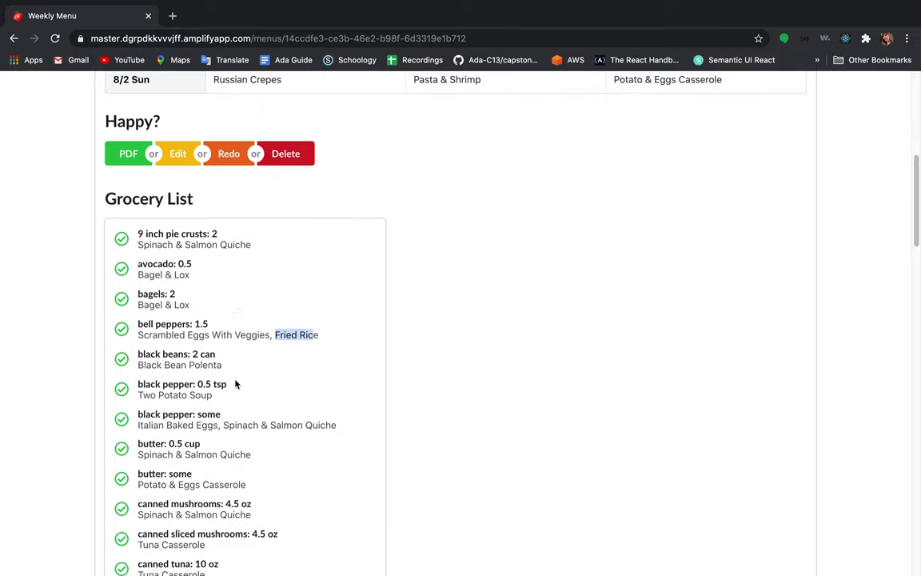
scroll(237, 384, down, 7)
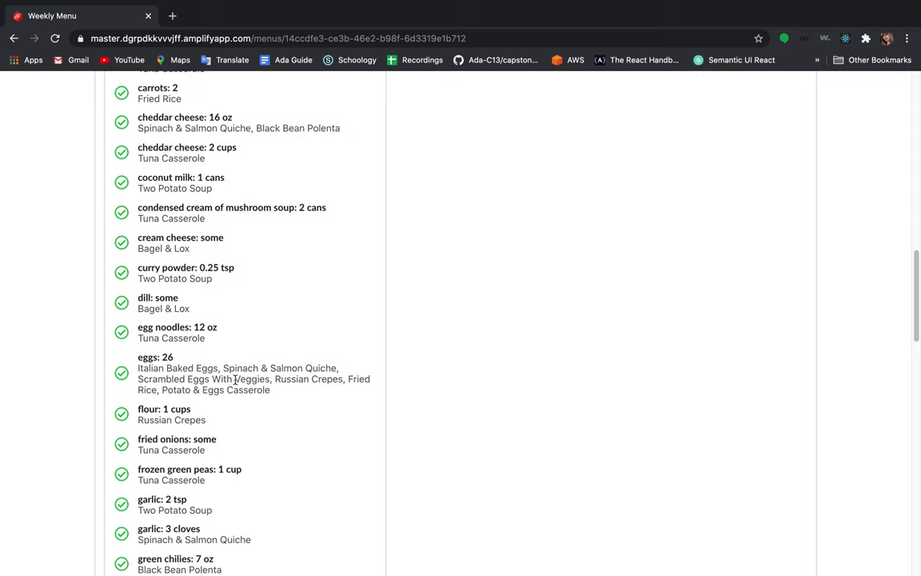
scroll(235, 379, up, 16)
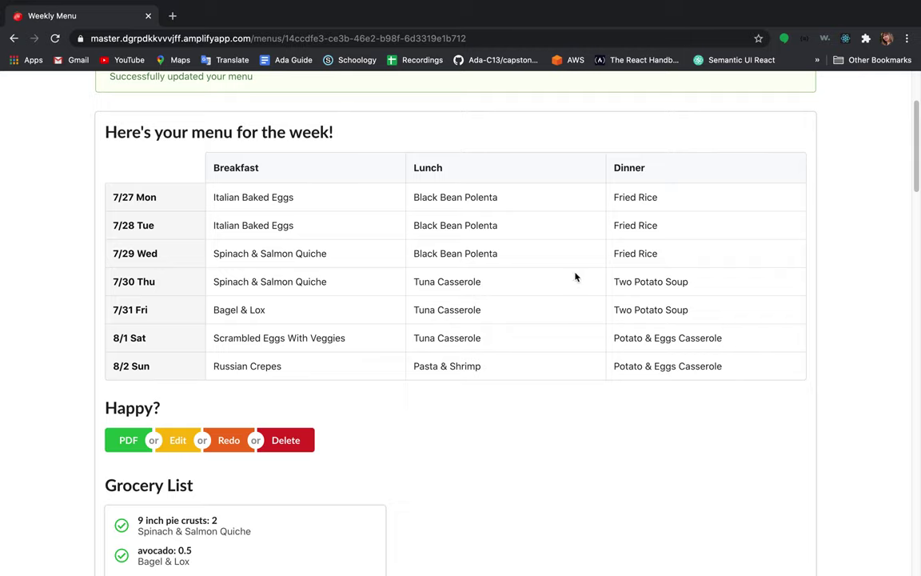
scroll(394, 363, down, 18)
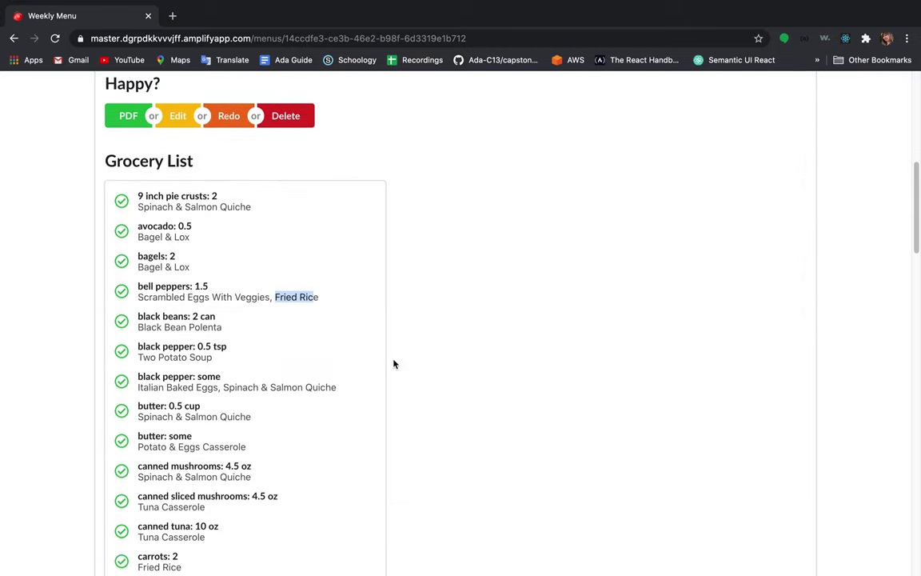
scroll(394, 363, down, 20)
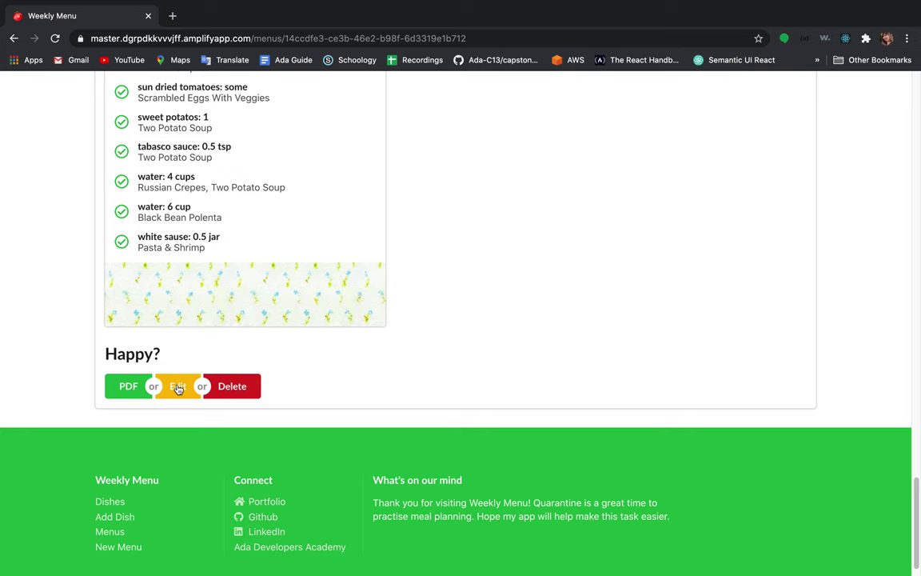
In the grocery list editor, cross off pie crusts and avocado and change bagels to 10
click(179, 387)
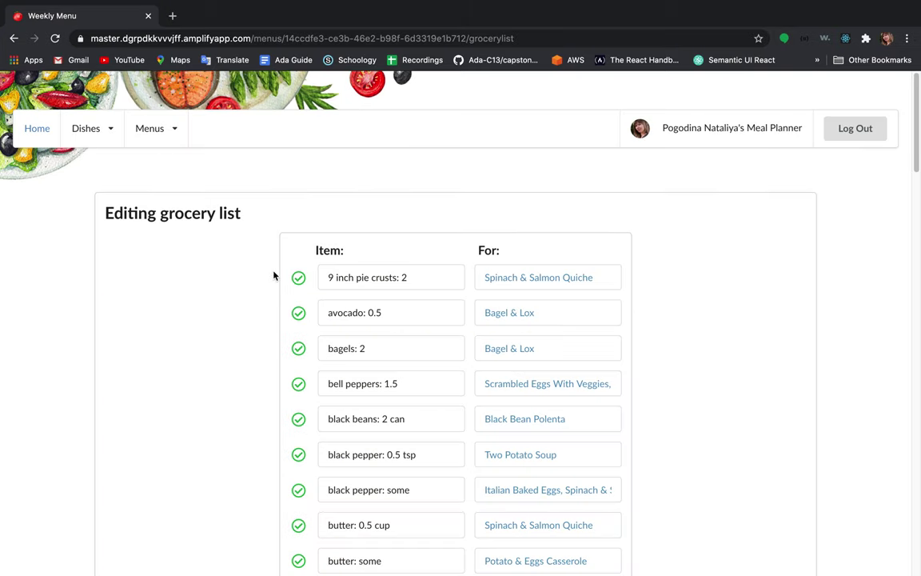
click(298, 277)
click(298, 312)
click(376, 347)
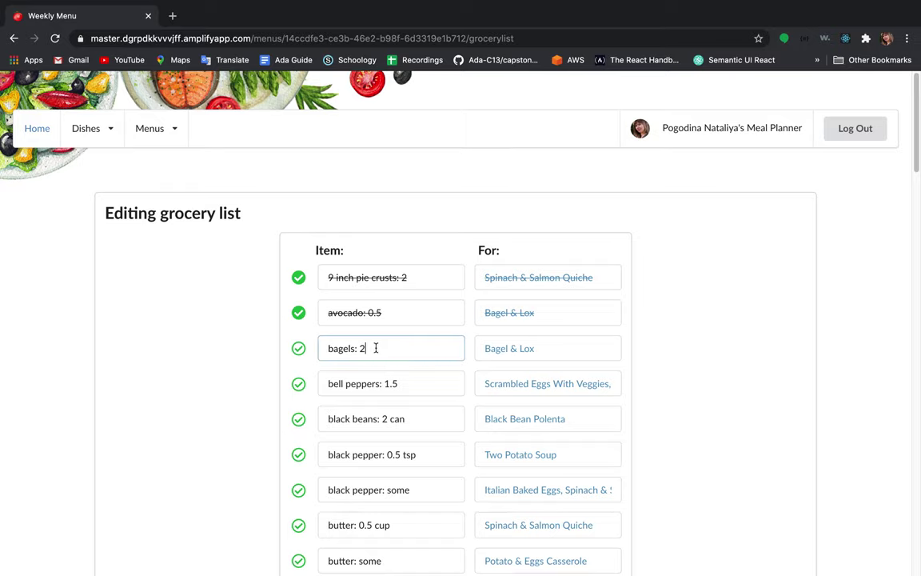
key(BackSpace)
text(10)
Add a wine ingredient marked 'to celebrate' and save the grocery list
scroll(407, 361, down, 10)
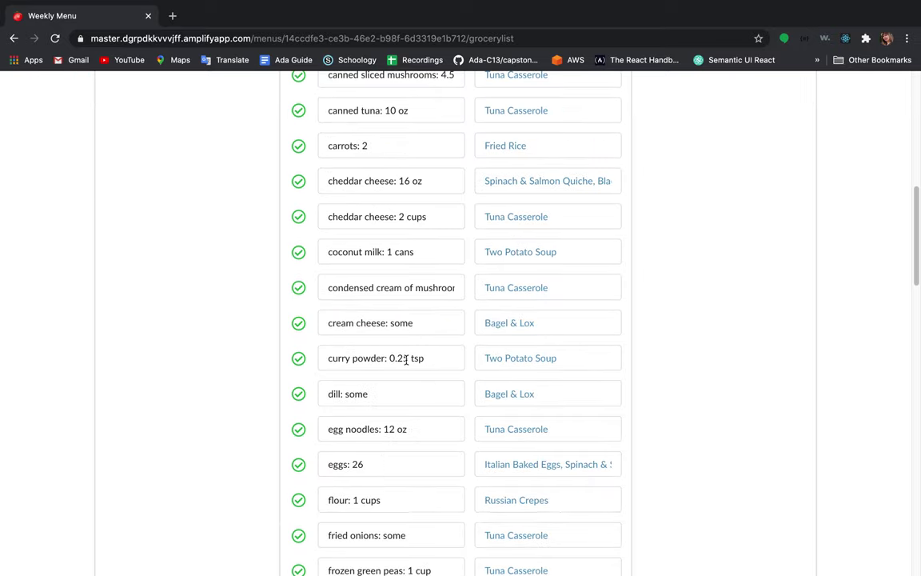
scroll(406, 360, down, 13)
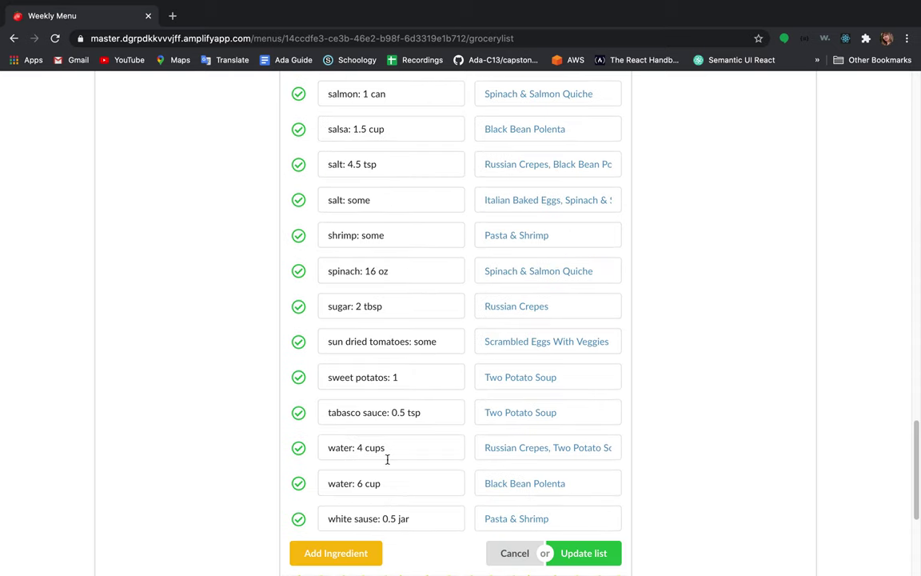
click(358, 558)
click(353, 517)
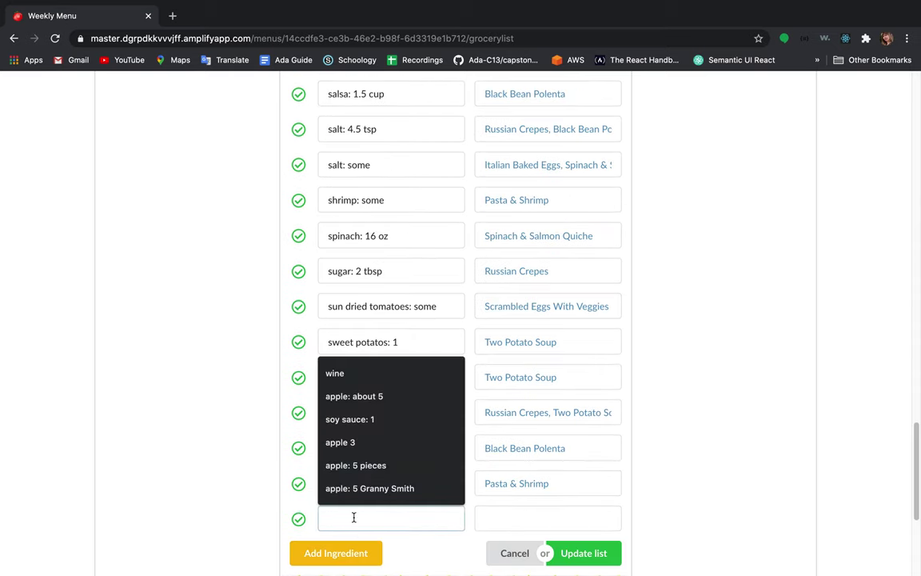
text(wine)
click(521, 508)
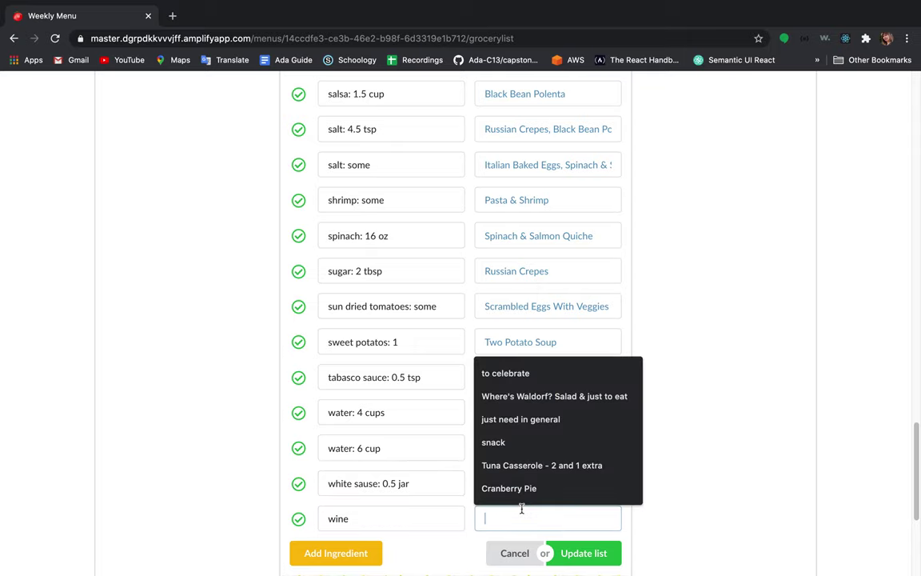
click(534, 374)
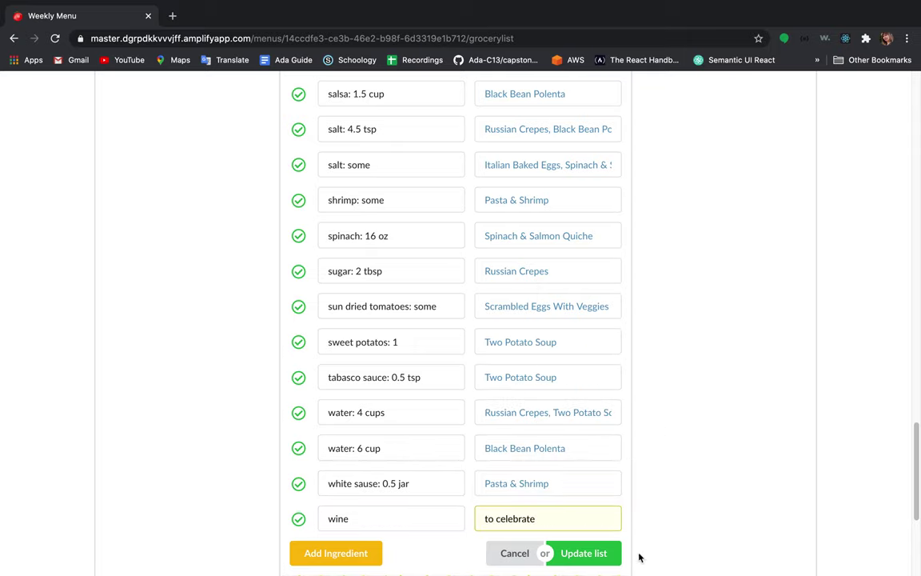
click(583, 553)
scroll(478, 377, down, 5)
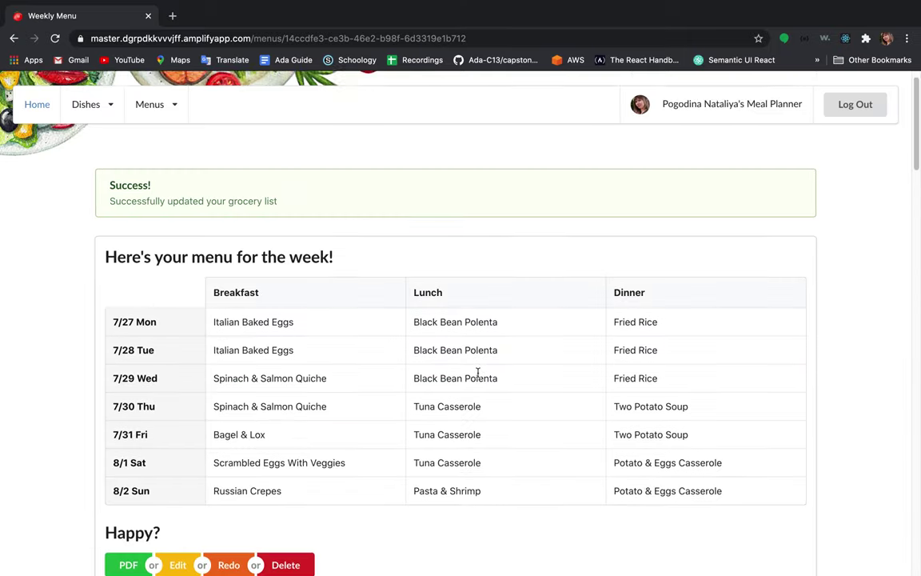
scroll(478, 376, down, 2)
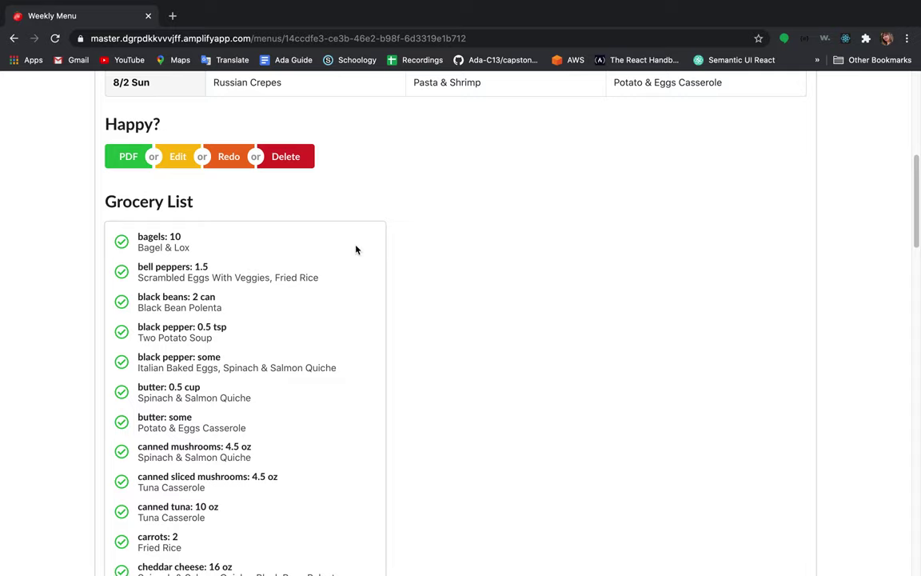
triple_click(178, 237)
scroll(213, 239, down, 5)
scroll(231, 238, down, 20)
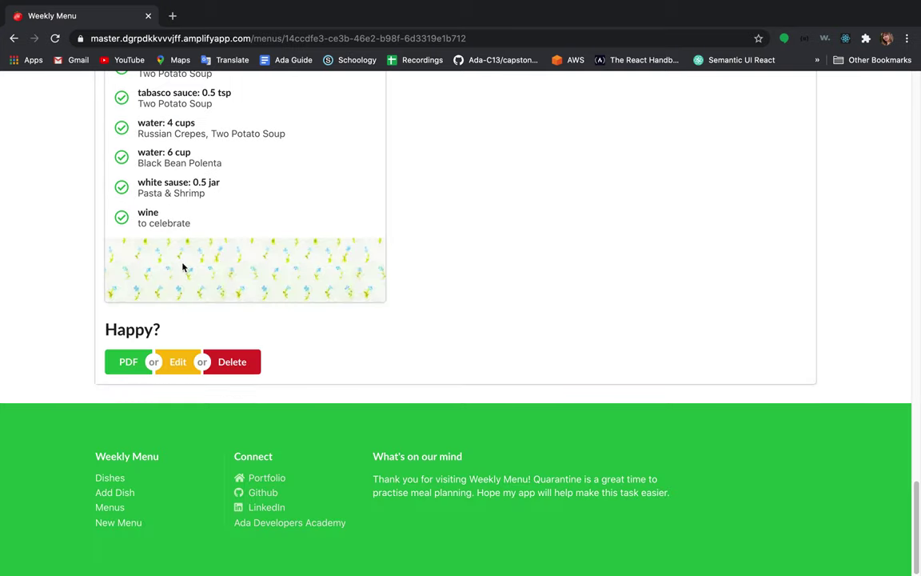
drag(168, 221, 149, 219)
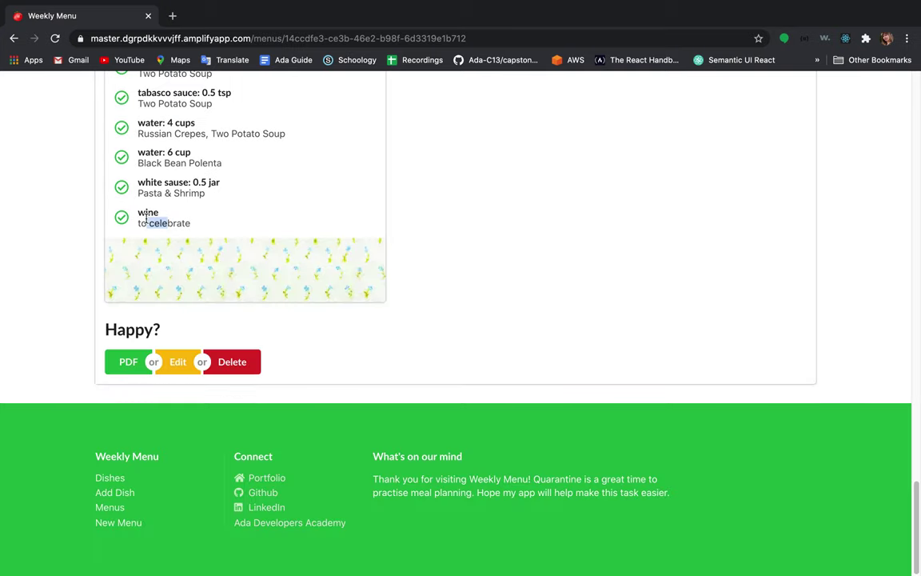
Close the grocery list PDF tab and return to the Weekly Menu home page
click(240, 226)
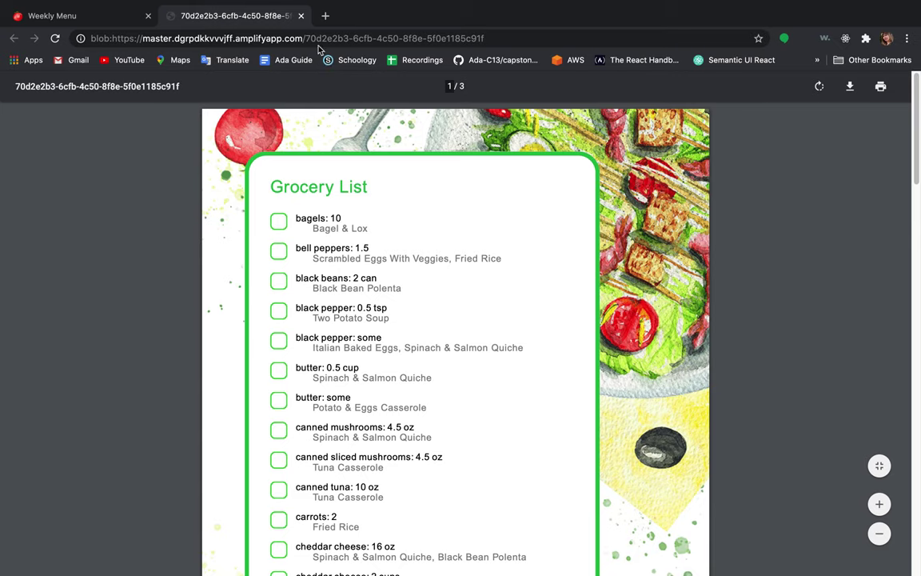
click(301, 15)
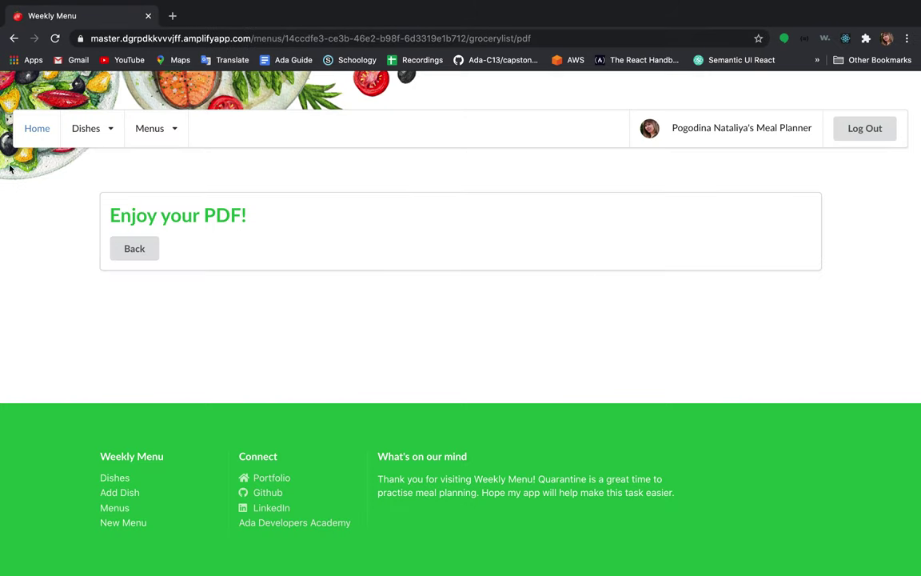
click(30, 124)
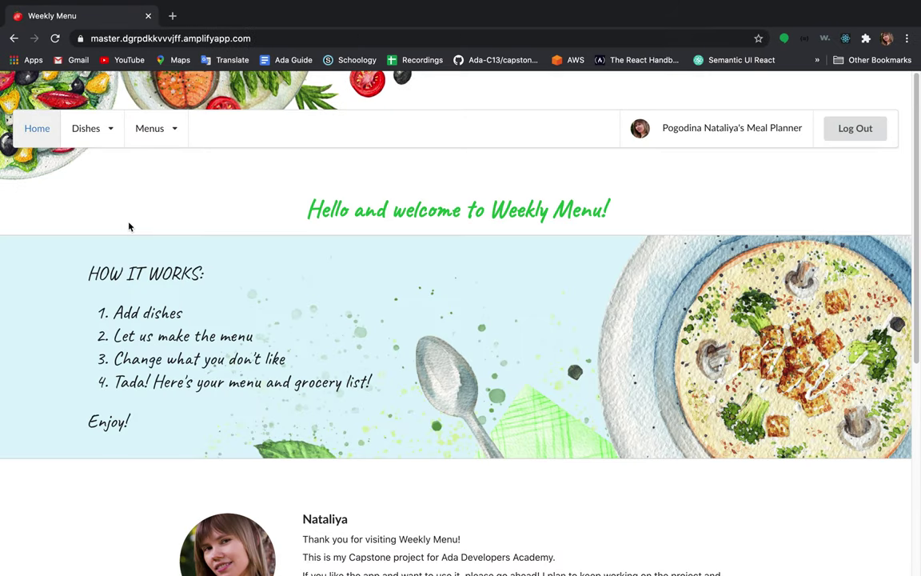